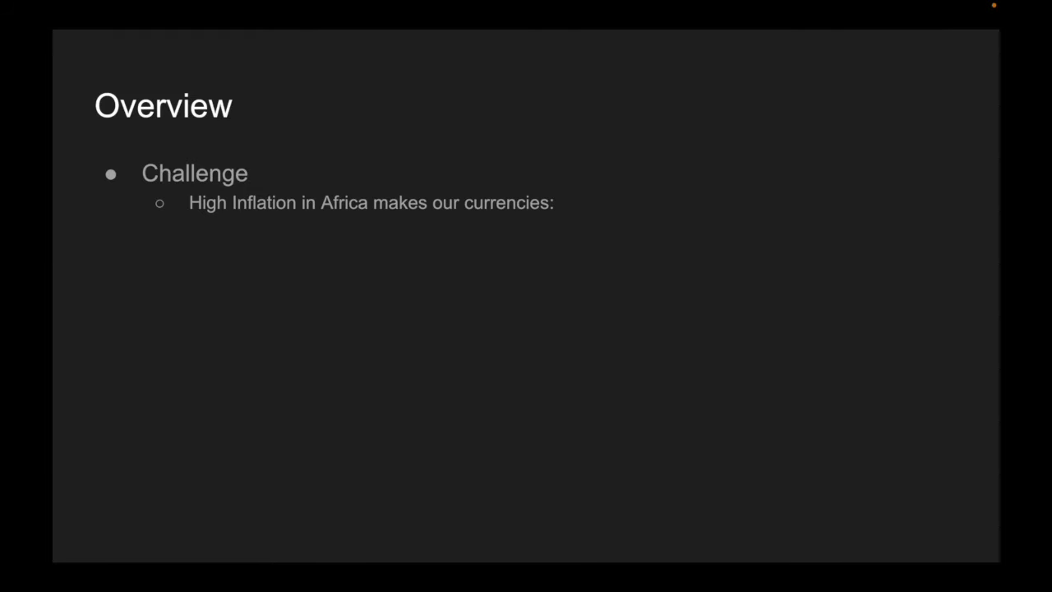
Step: Reveal the Overview builds: poor store of value, poor medium of exchange, Solution, INK, true stablecoin, CPI exchange rate
key(Right)
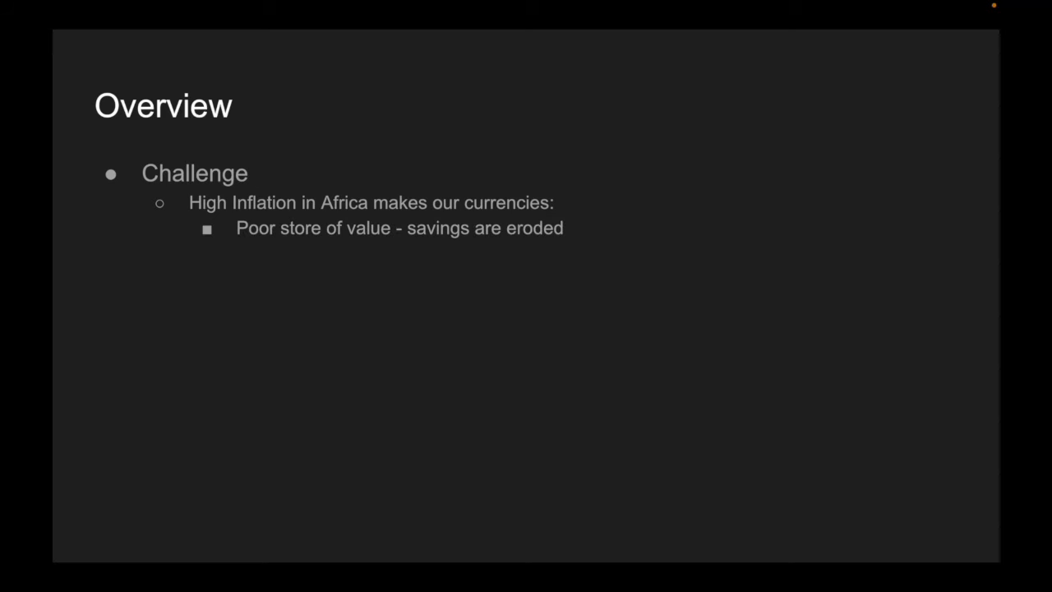
key(Right)
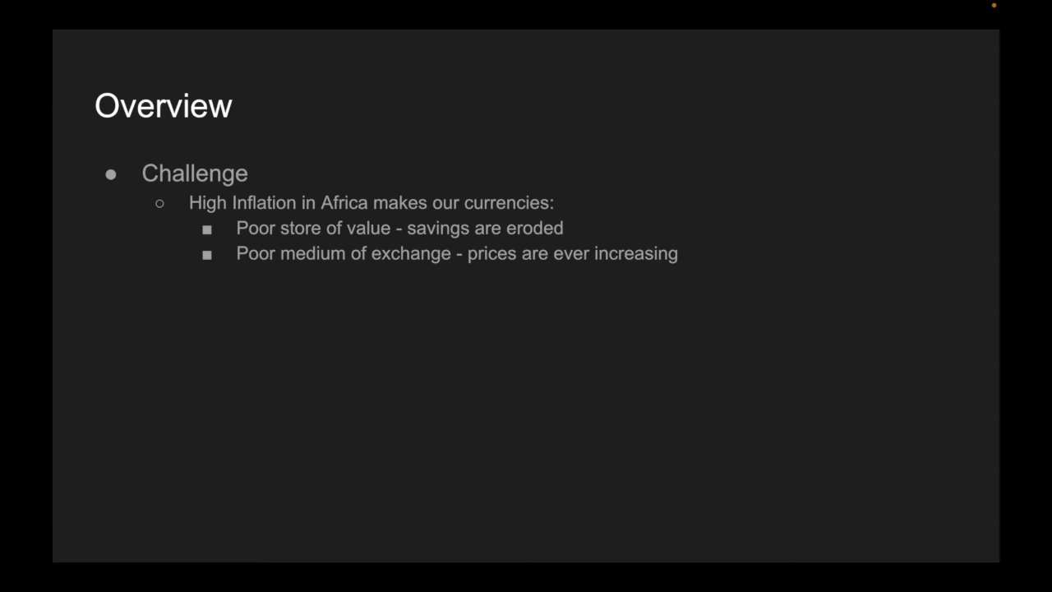
key(Right)
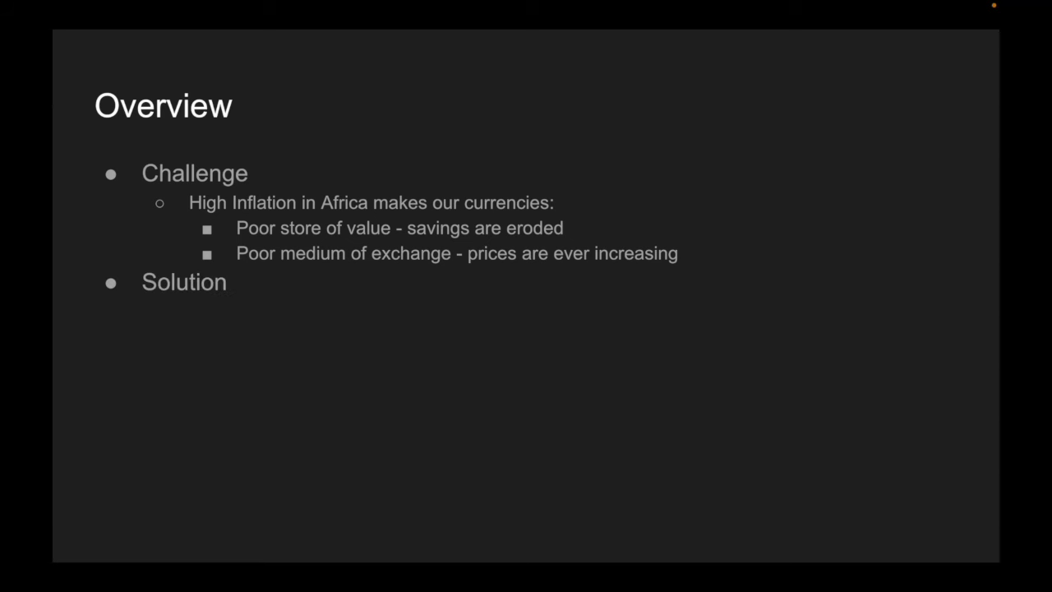
key(Right)
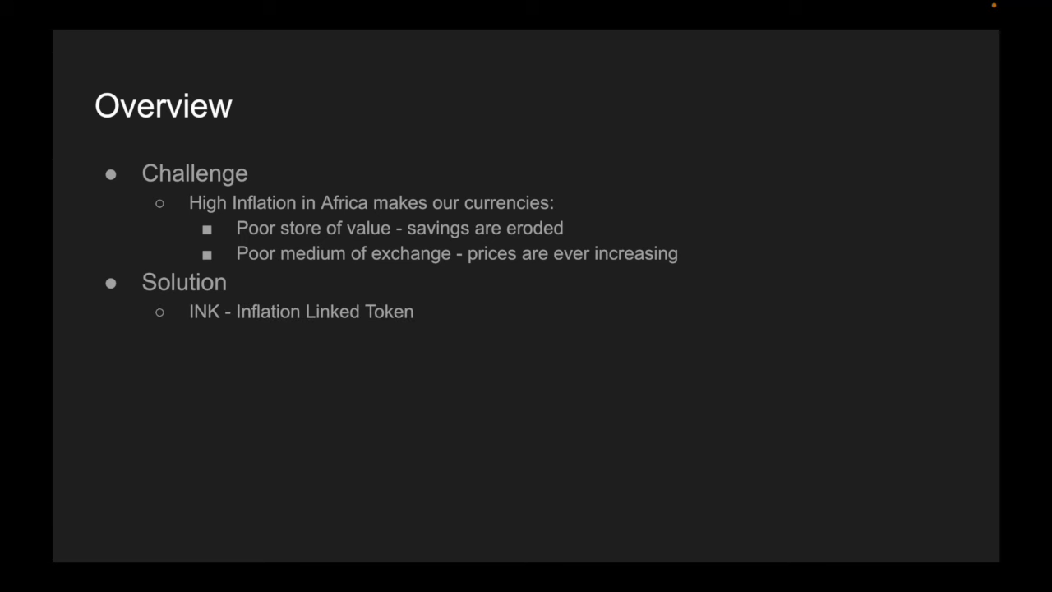
key(Right)
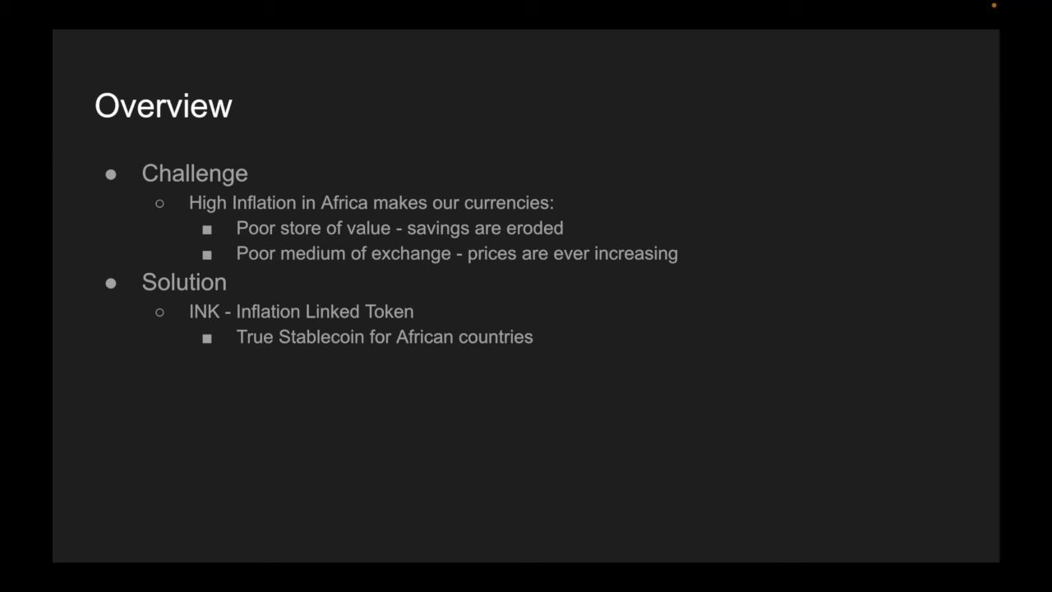
key(Right)
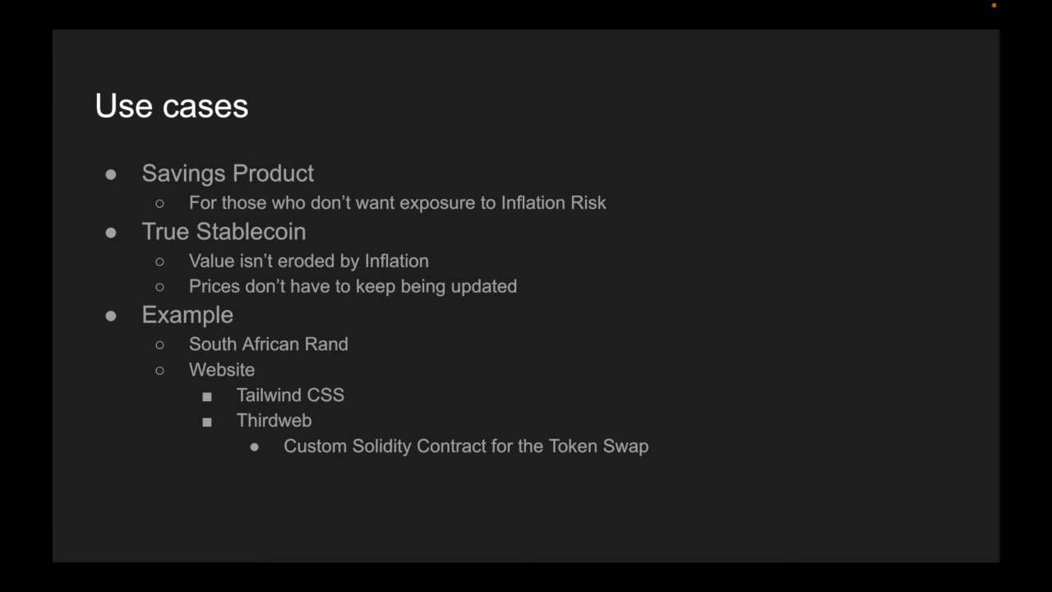
Step: Reveal the Built on Base point on the Use cases slide
key(Right)
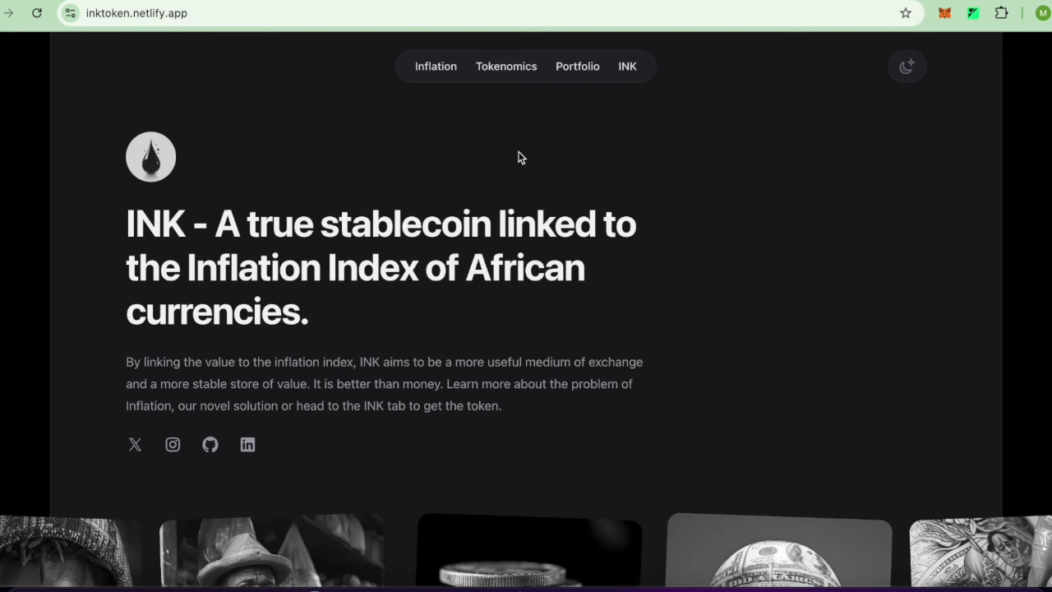
Step: Browse the INK home page, then read through the Inflation page on inflation's dangers
scroll(664, 205, down, 5)
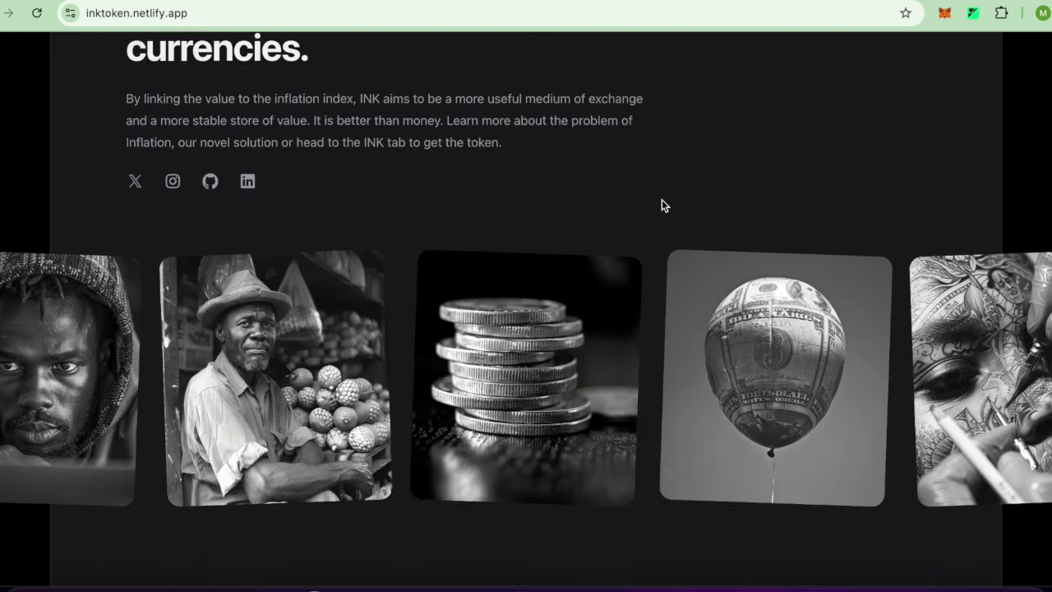
scroll(661, 200, down, 5)
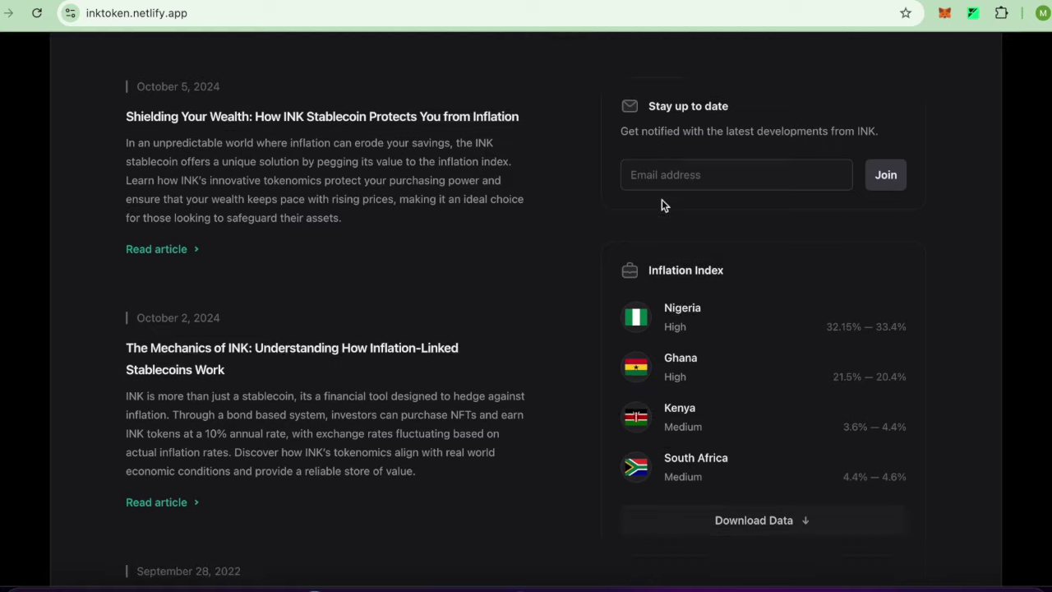
scroll(661, 200, down, 2)
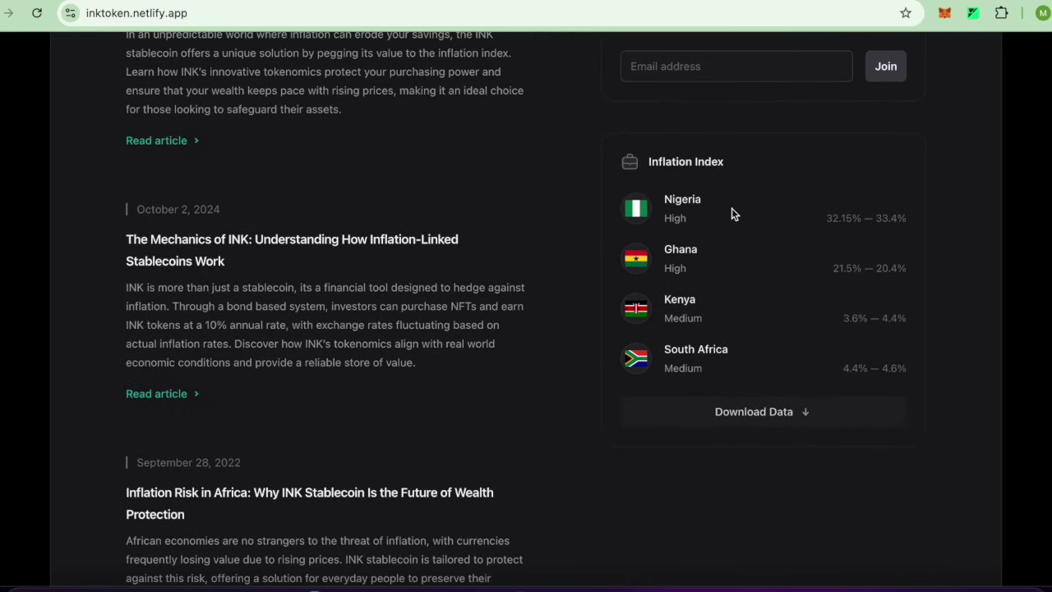
scroll(499, 435, down, 1)
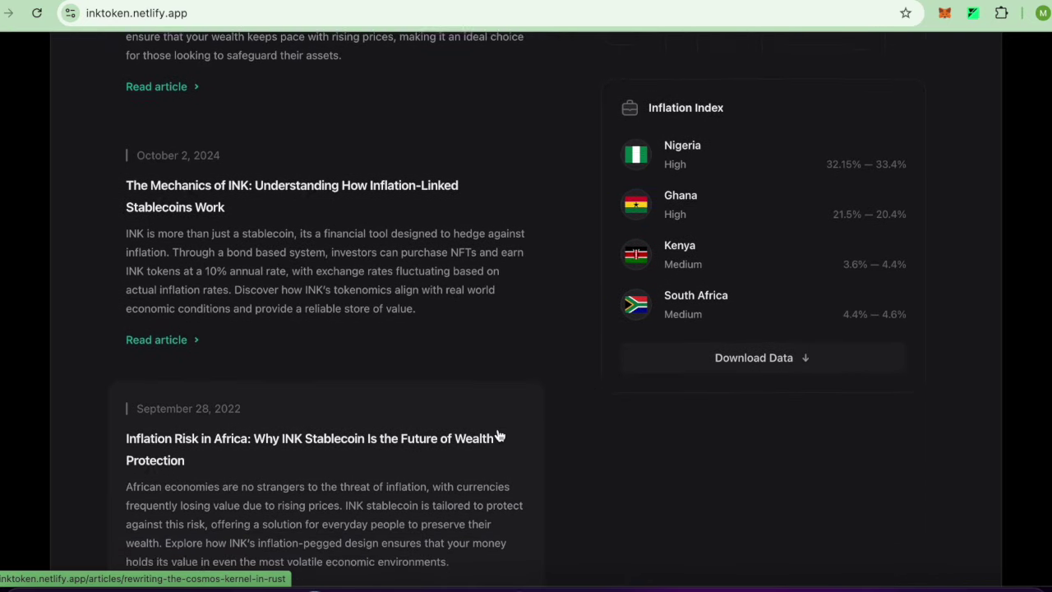
scroll(499, 435, up, 10)
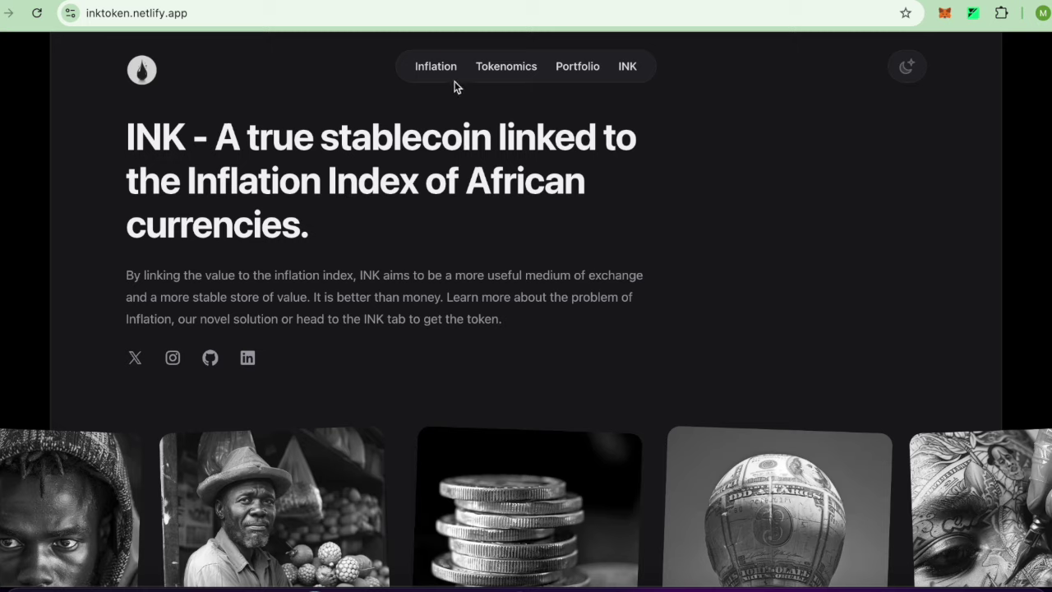
click(453, 73)
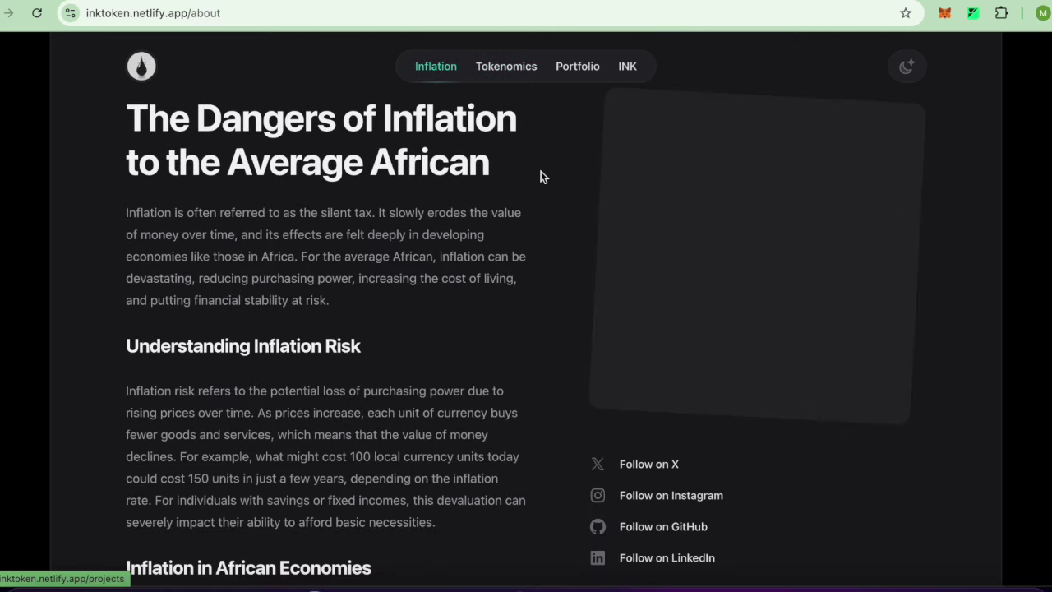
scroll(514, 242, down, 2)
scroll(514, 242, down, 5)
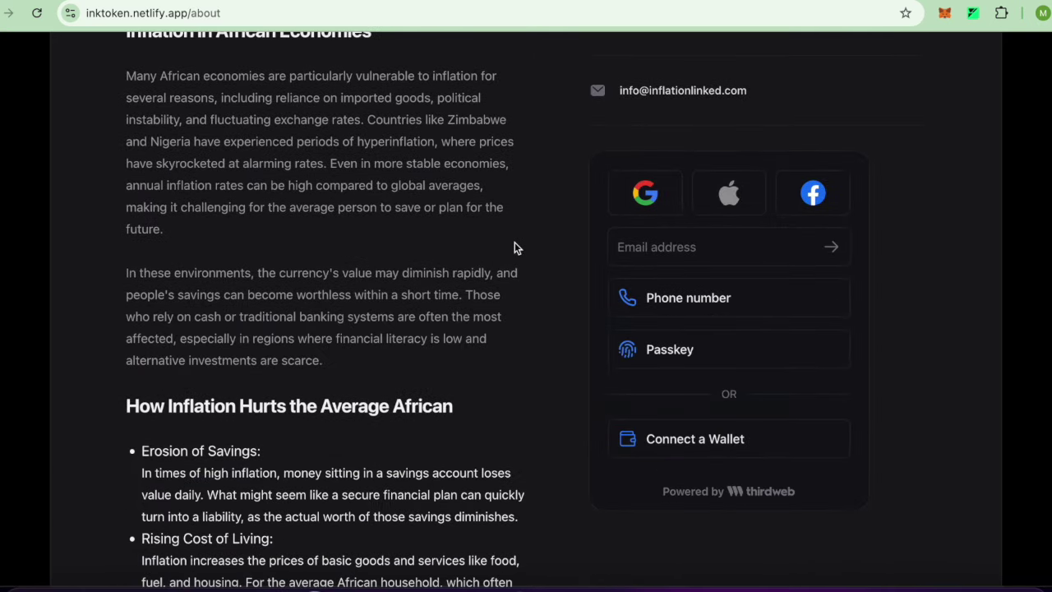
scroll(514, 247, up, 6)
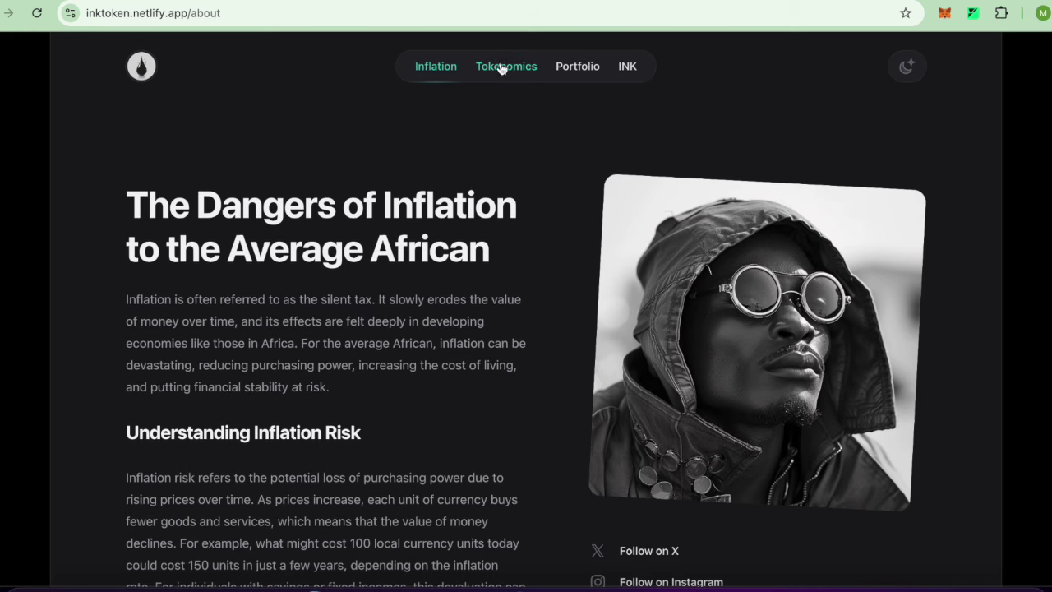
Step: Open and read through the INK Tokenomics page
click(500, 69)
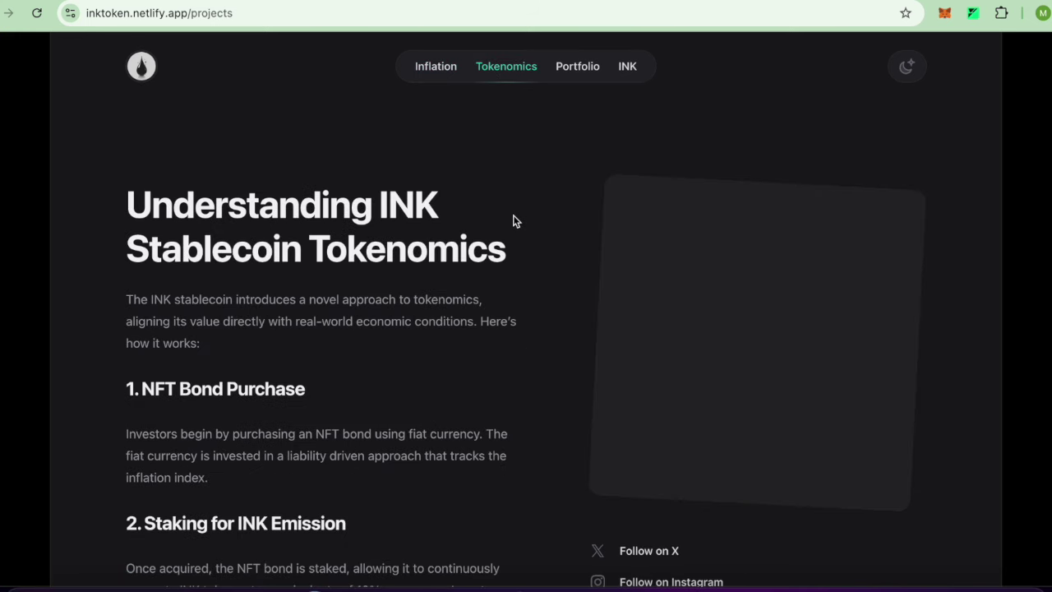
scroll(480, 218, down, 3)
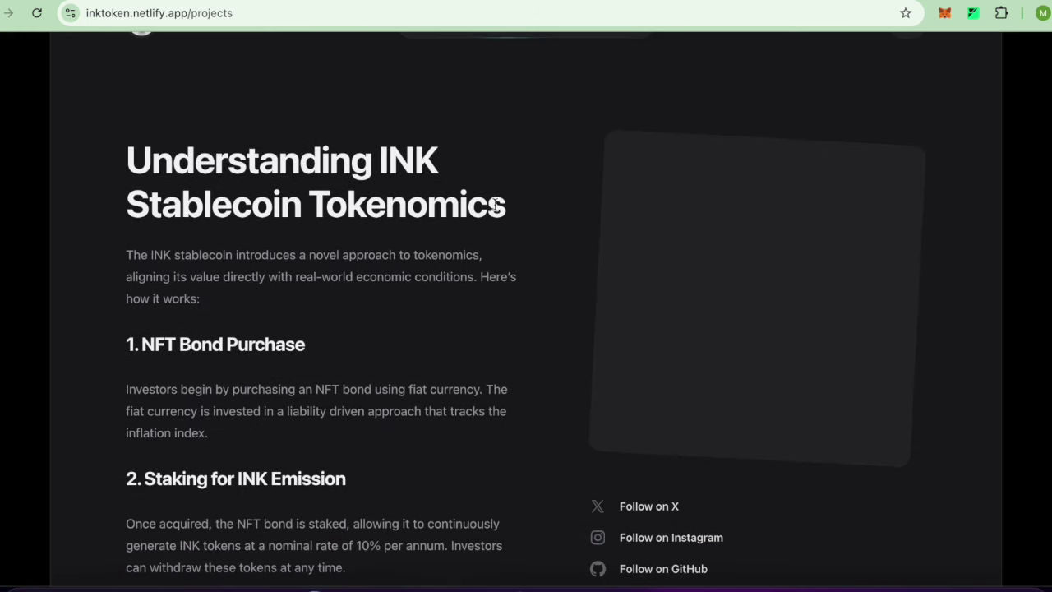
scroll(493, 208, up, 5)
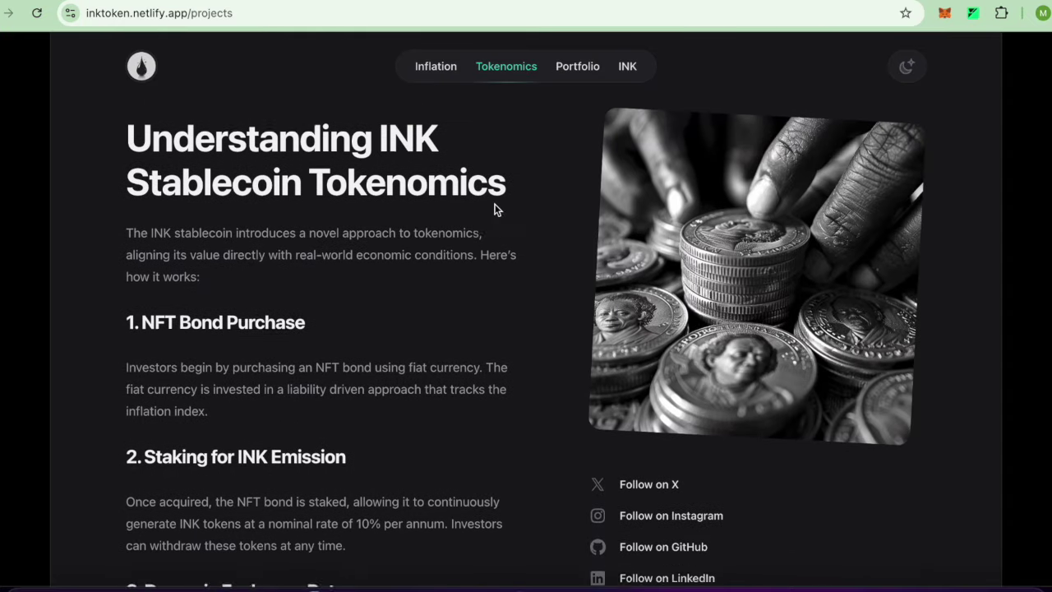
scroll(456, 268, down, 6)
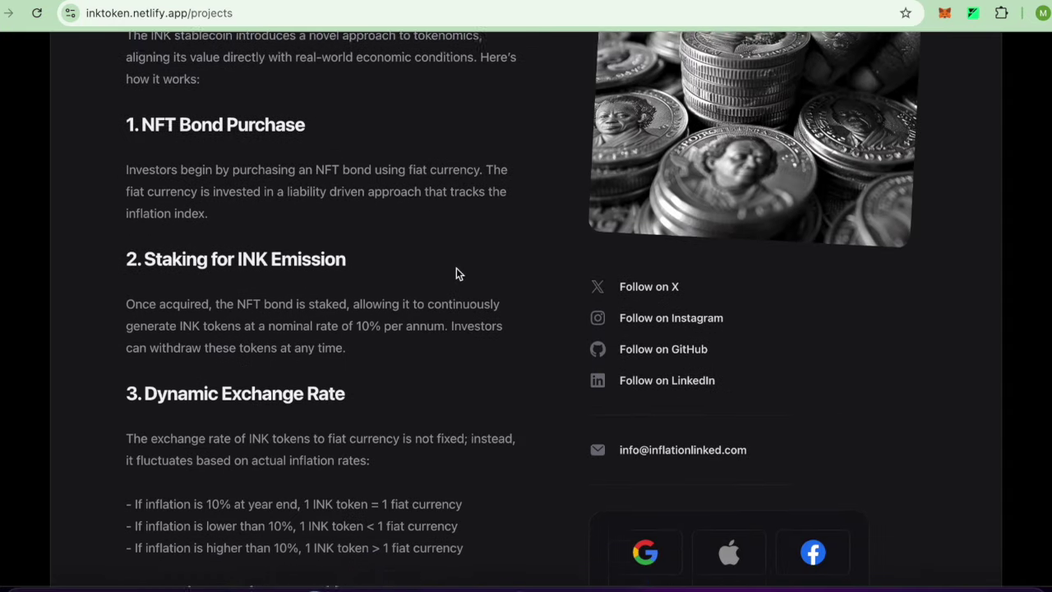
scroll(456, 272, down, 4)
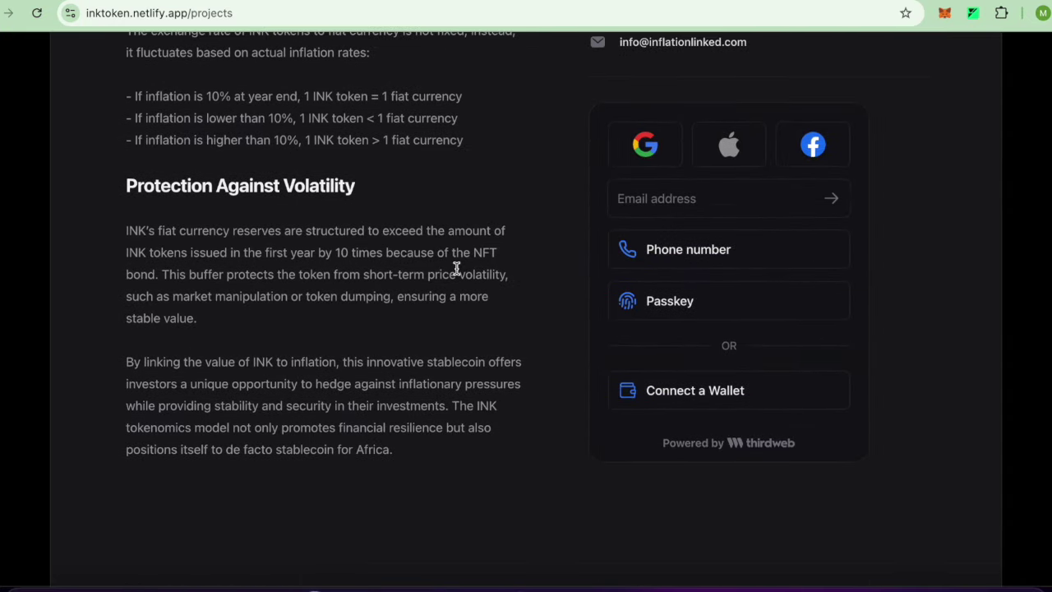
scroll(457, 268, up, 10)
Step: Open the Portfolio page on Liability Driven Investment and skim it
click(575, 66)
scroll(582, 206, down, 5)
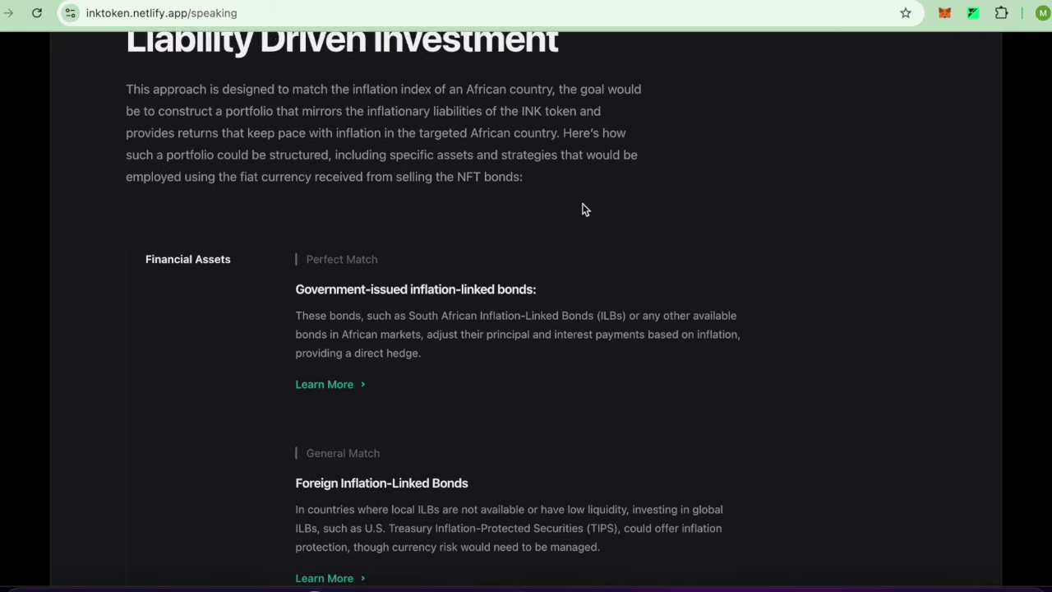
scroll(583, 210, up, 5)
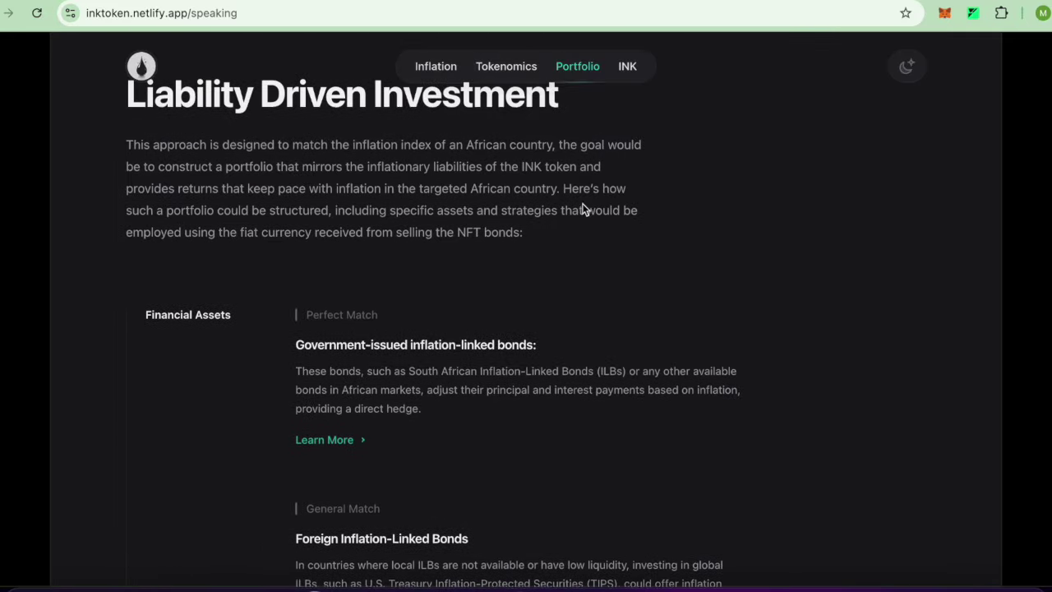
scroll(582, 209, up, 1)
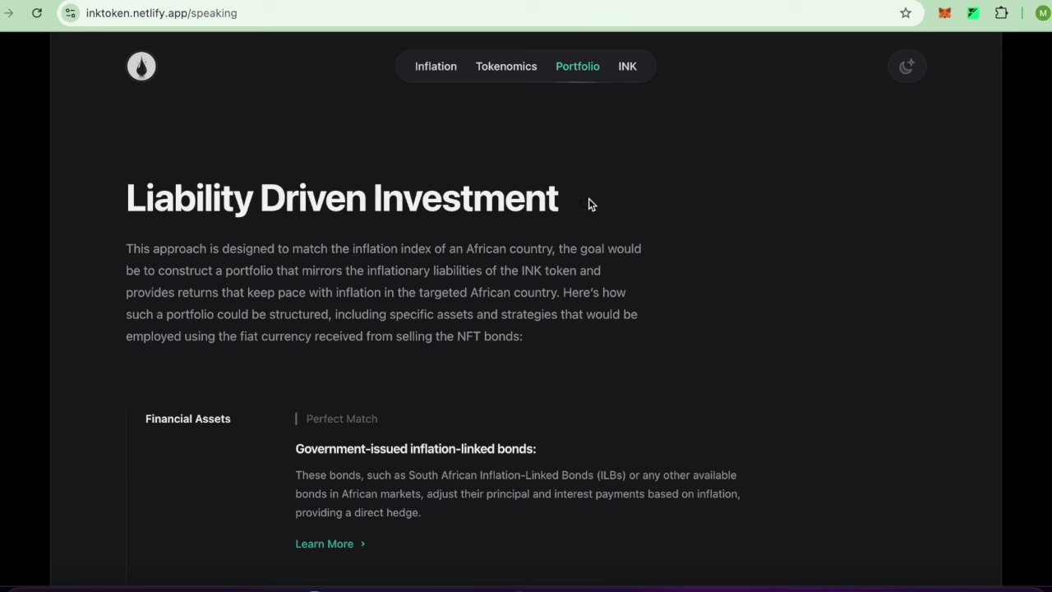
click(628, 67)
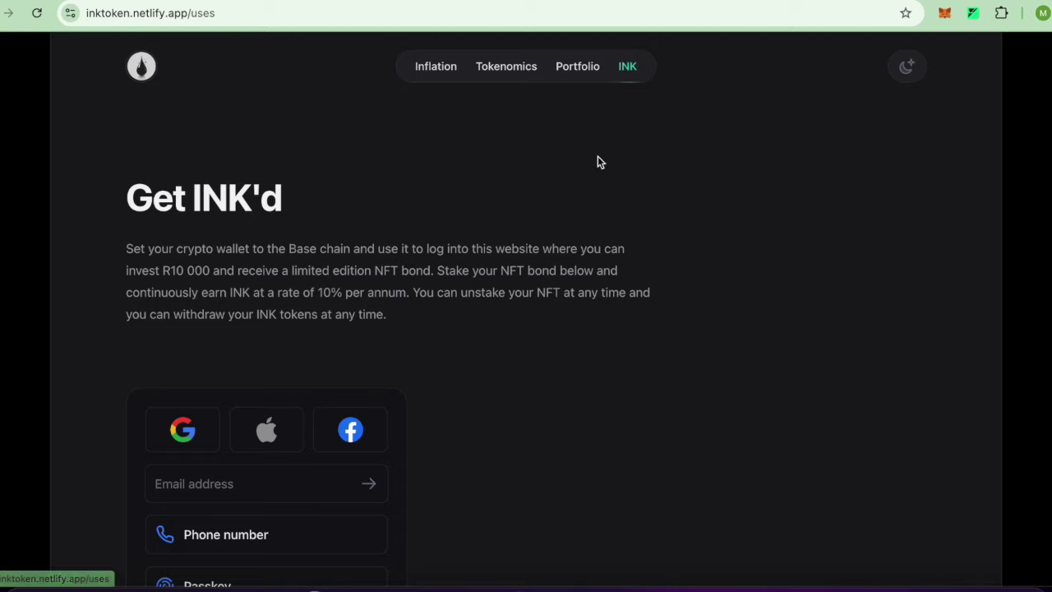
scroll(597, 160, down, 3)
scroll(598, 160, up, 3)
scroll(597, 160, down, 4)
scroll(597, 161, down, 4)
click(224, 364)
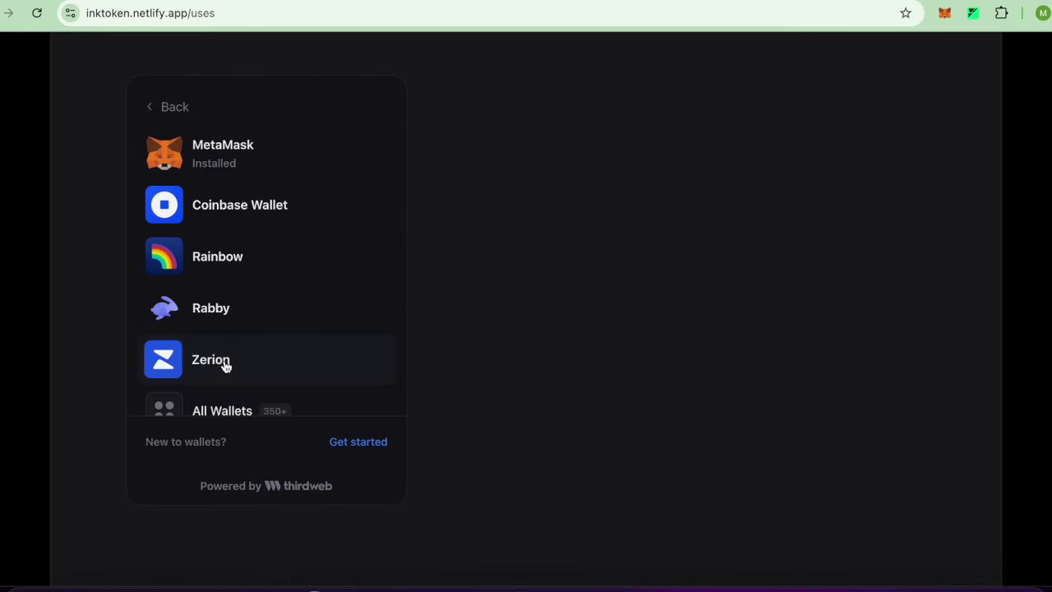
click(252, 211)
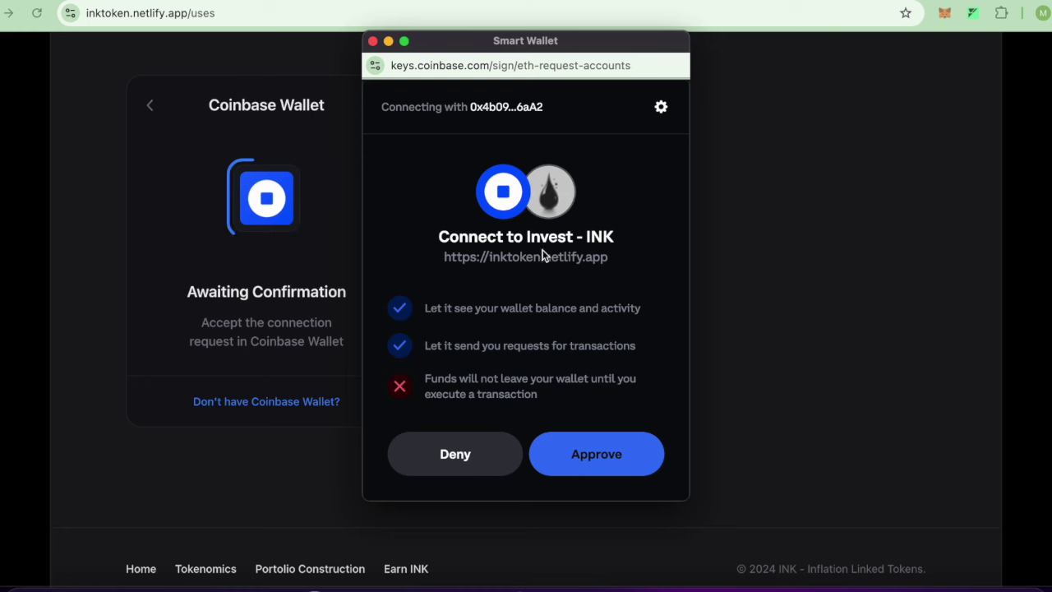
click(590, 448)
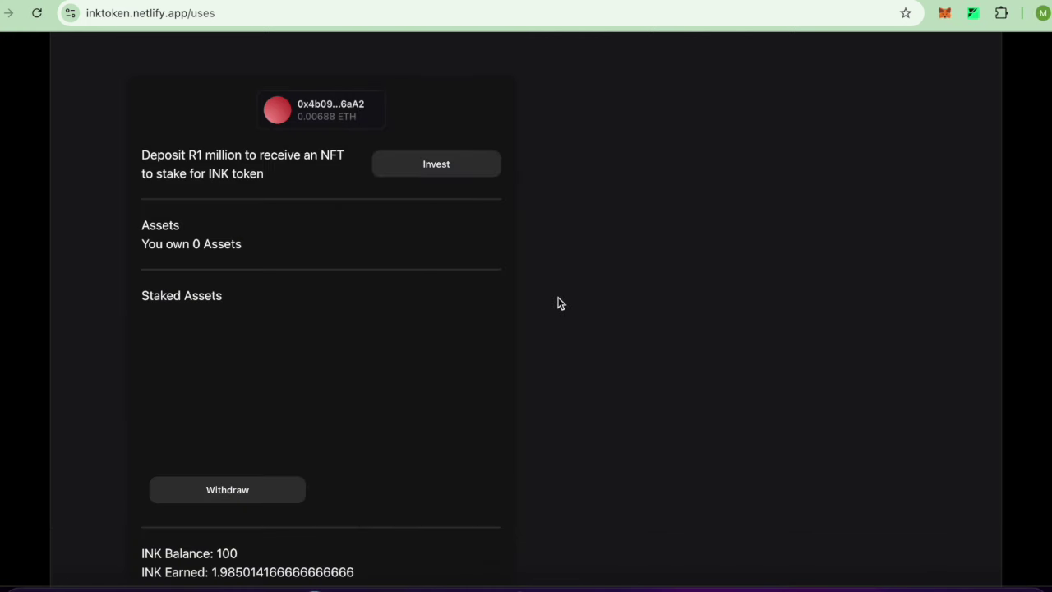
scroll(549, 359, up, 3)
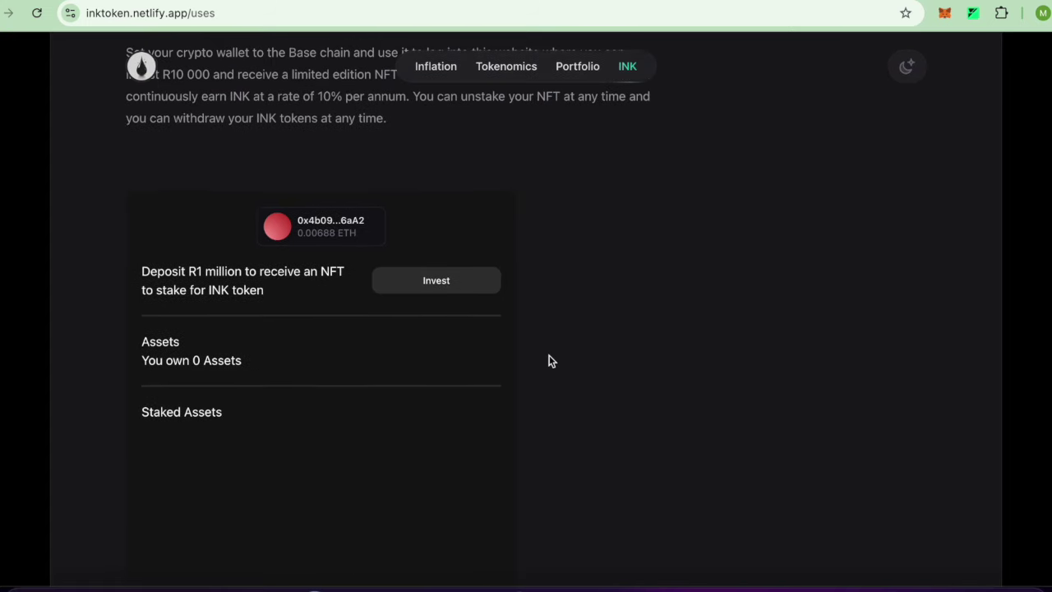
scroll(551, 360, down, 5)
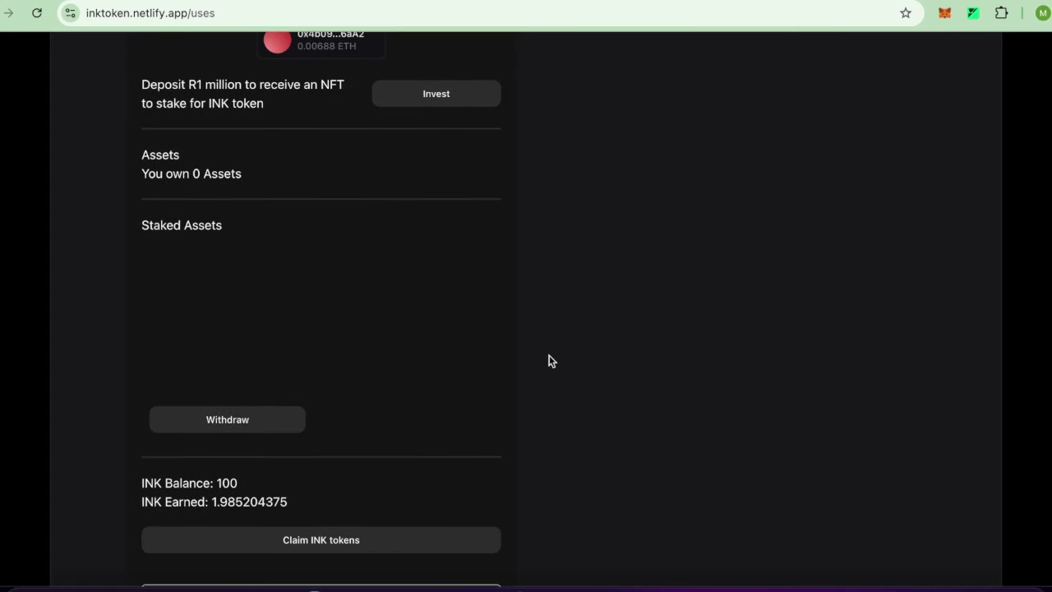
scroll(549, 359, up, 1)
scroll(493, 382, down, 2)
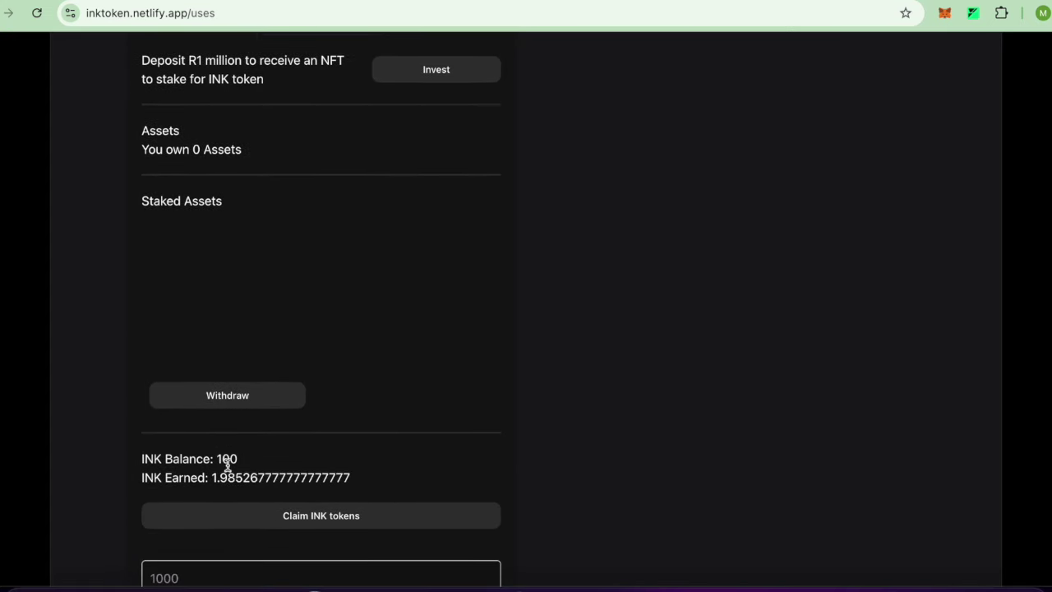
scroll(398, 445, down, 1)
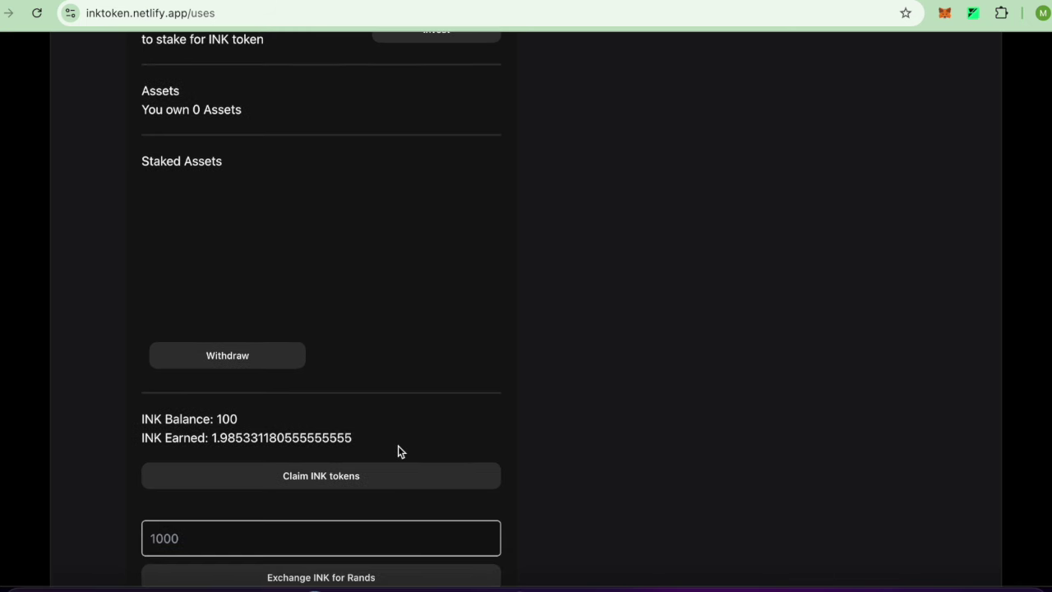
scroll(399, 450, up, 5)
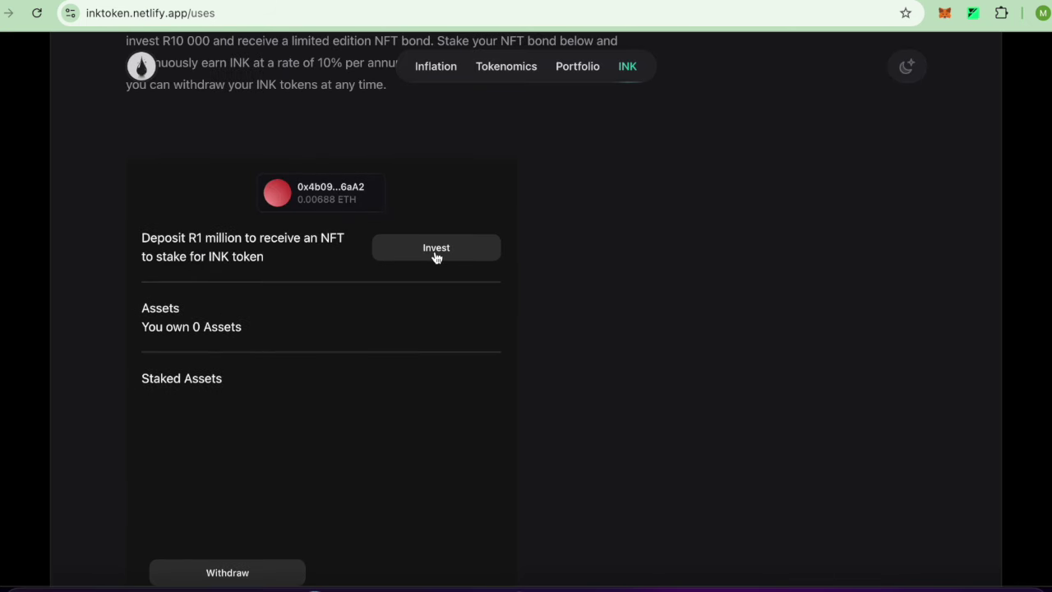
Step: Invest R10 000, approving with the Smart Wallet passkey, to receive the Zar Bond 10000 NFT
click(436, 254)
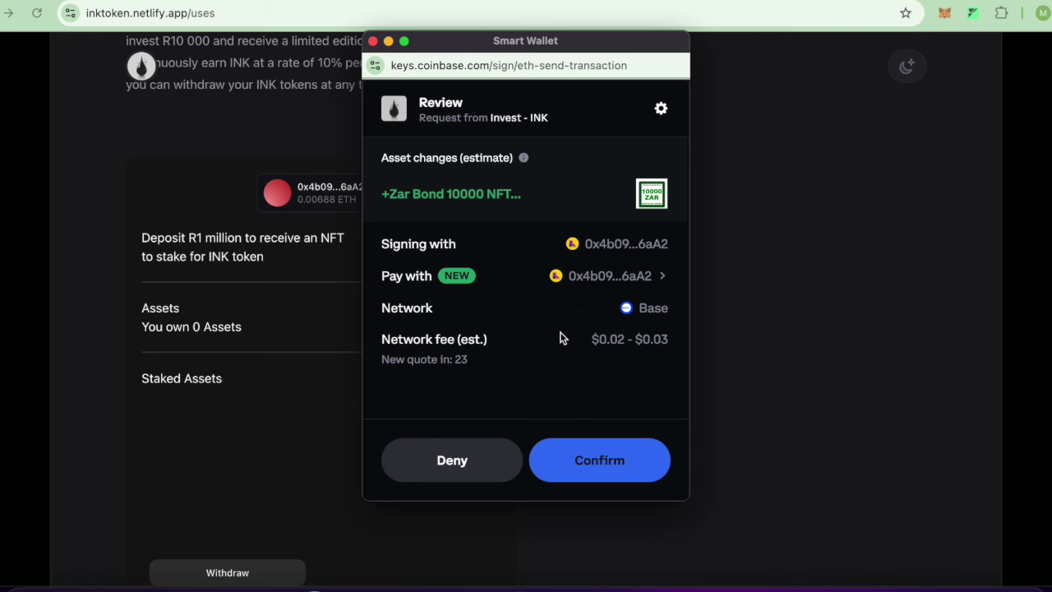
click(567, 465)
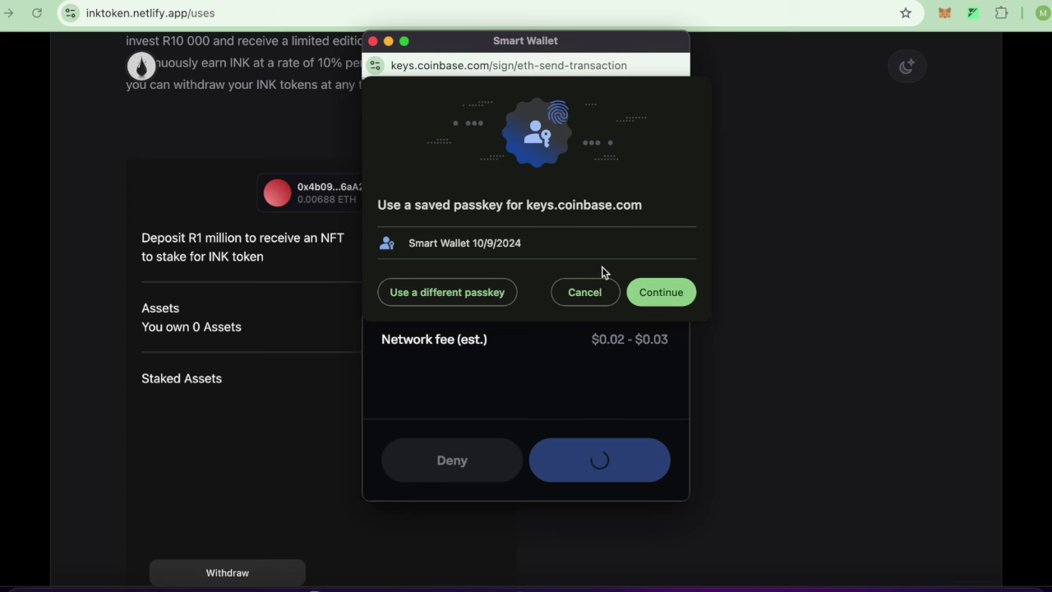
click(658, 292)
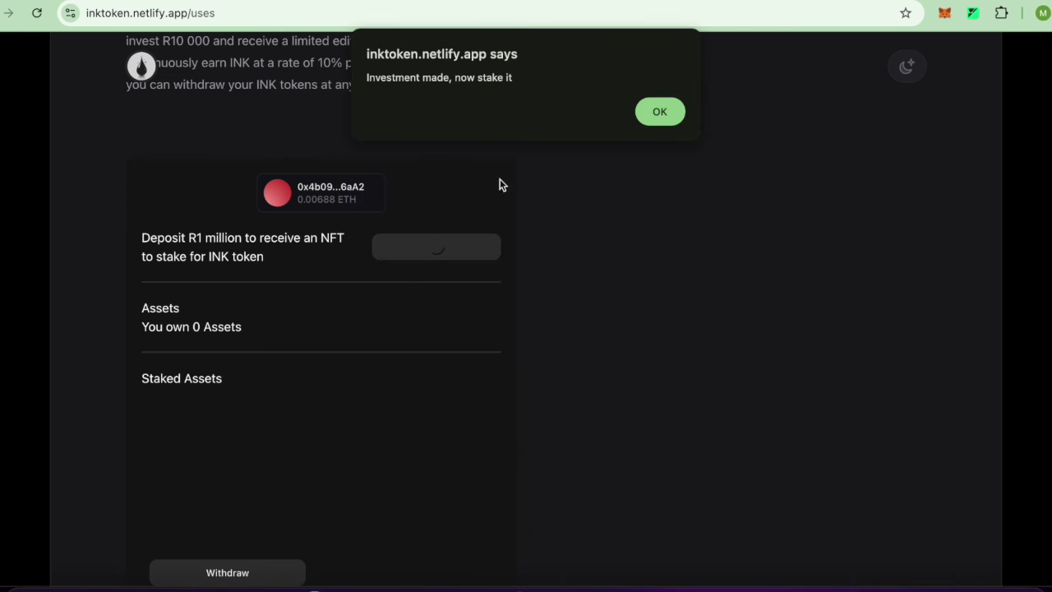
click(669, 116)
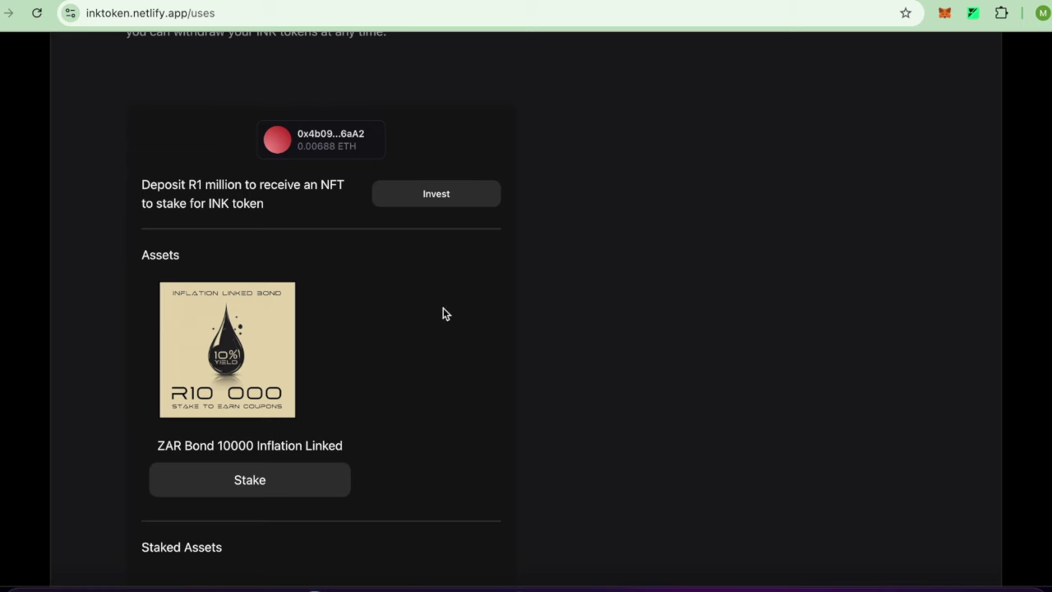
scroll(563, 219, down, 2)
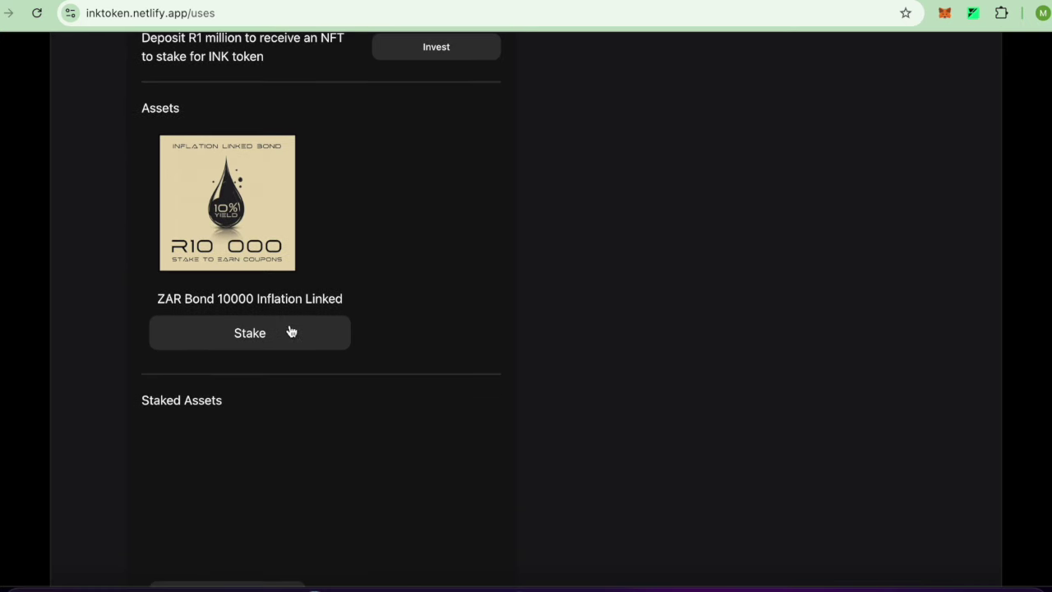
Step: Stake the ZAR Bond 10000 NFT, authorising both wallet transactions with the passkey
click(250, 335)
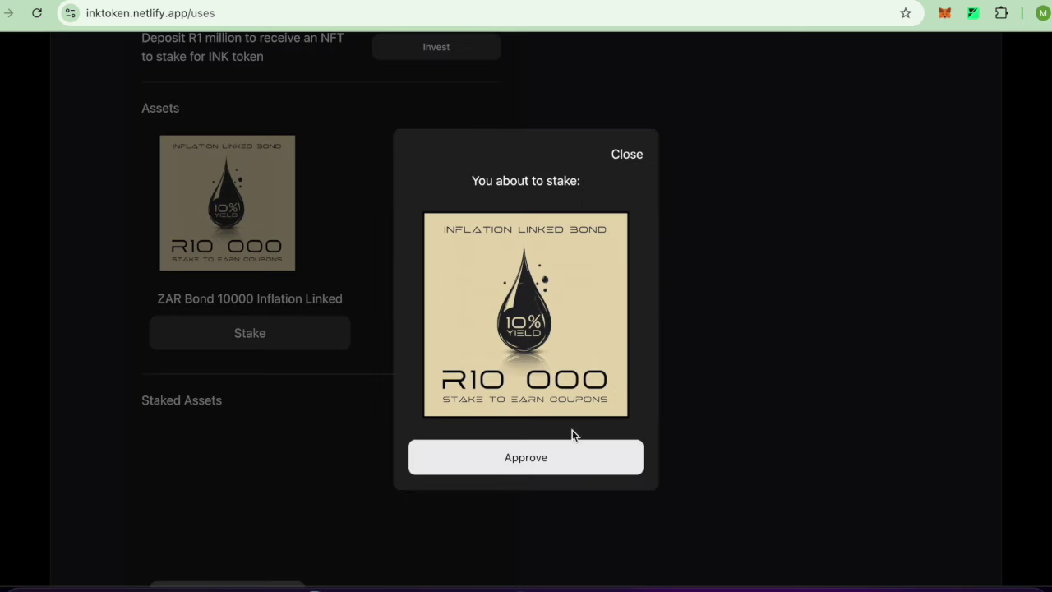
click(529, 465)
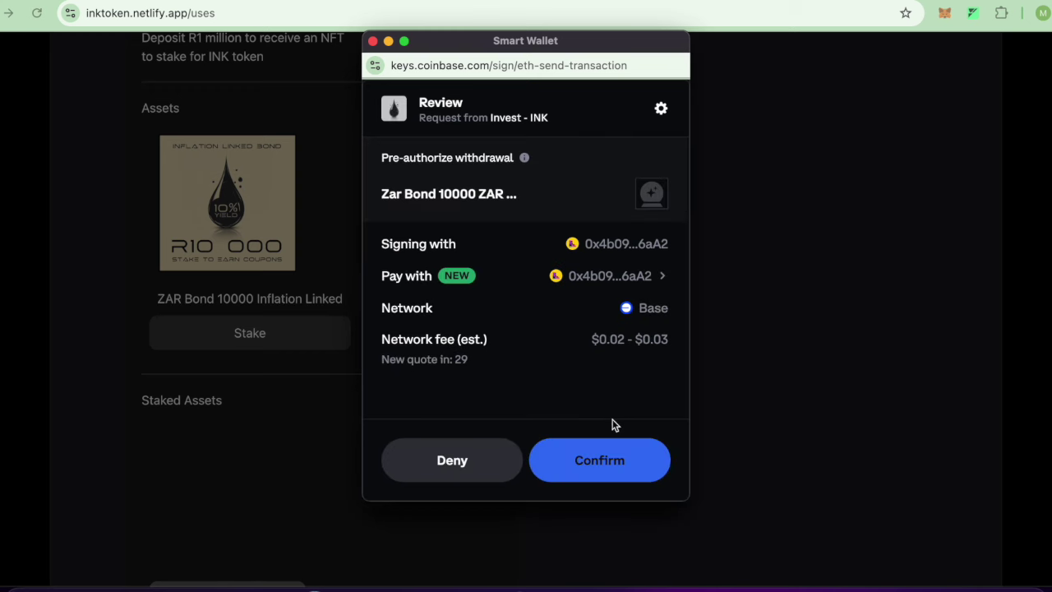
click(588, 460)
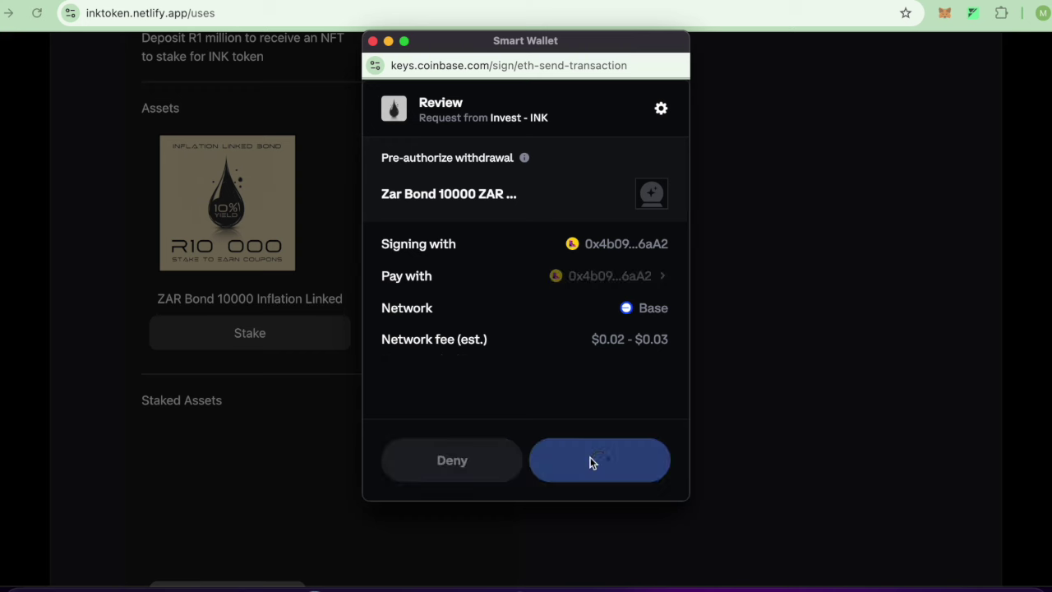
click(677, 298)
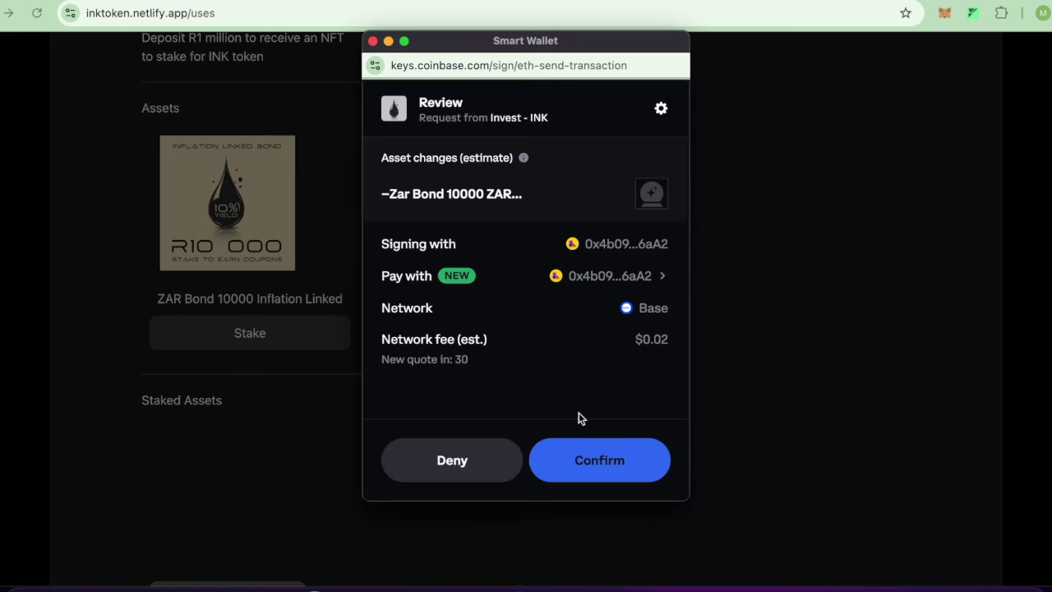
click(587, 465)
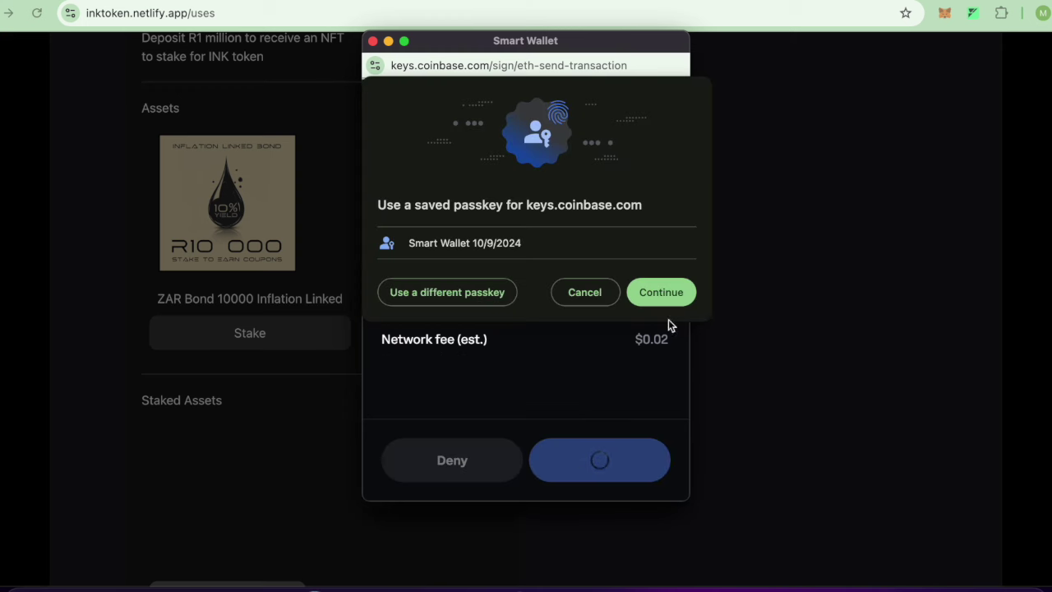
click(663, 294)
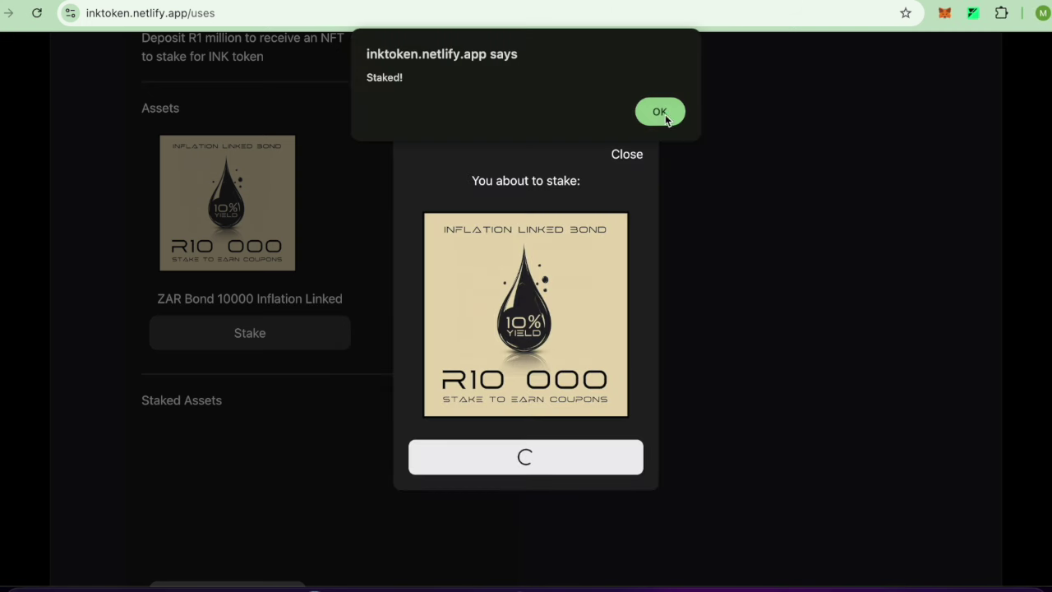
click(659, 112)
Step: Start a withdrawal of the second staked bond
scroll(551, 206, up, 2)
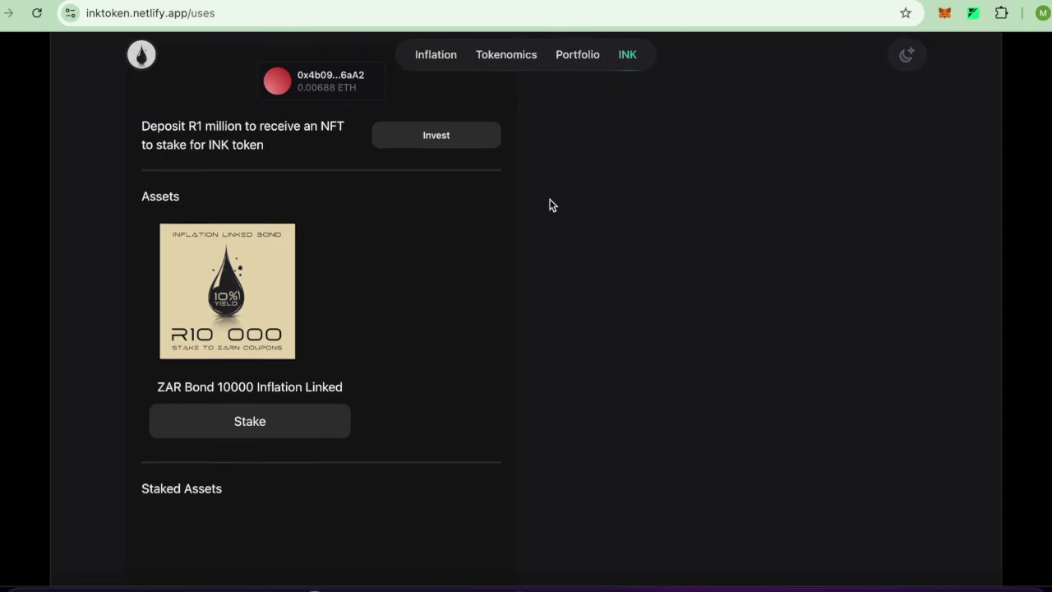
scroll(551, 205, down, 1)
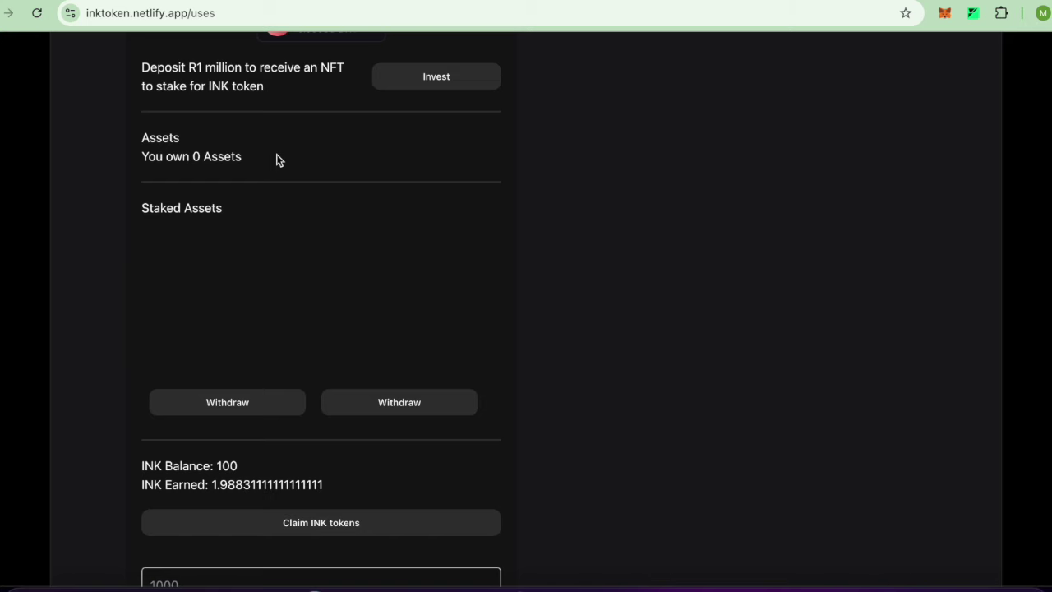
scroll(493, 222, down, 2)
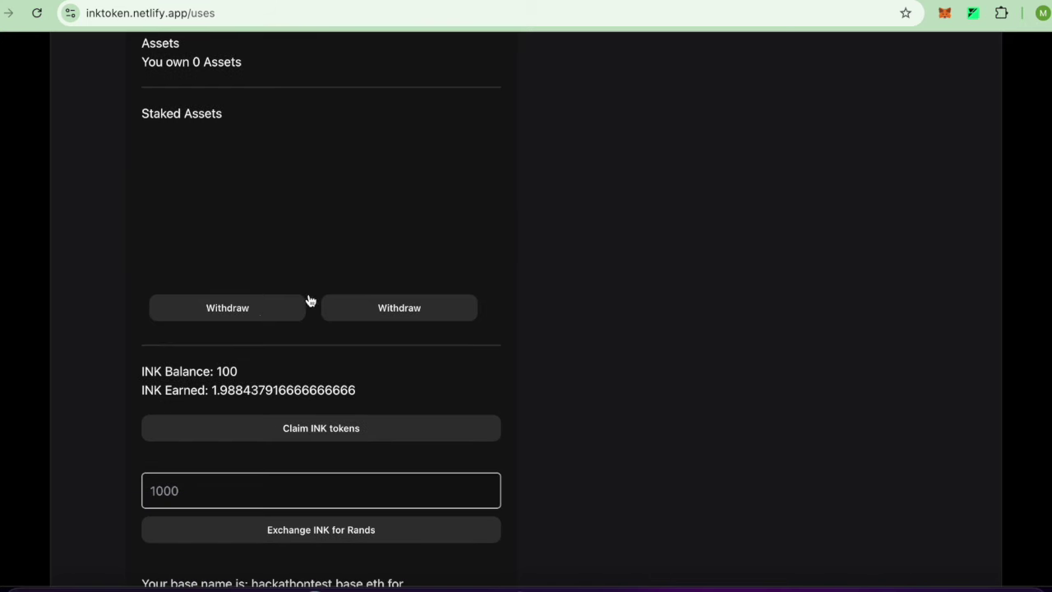
click(374, 308)
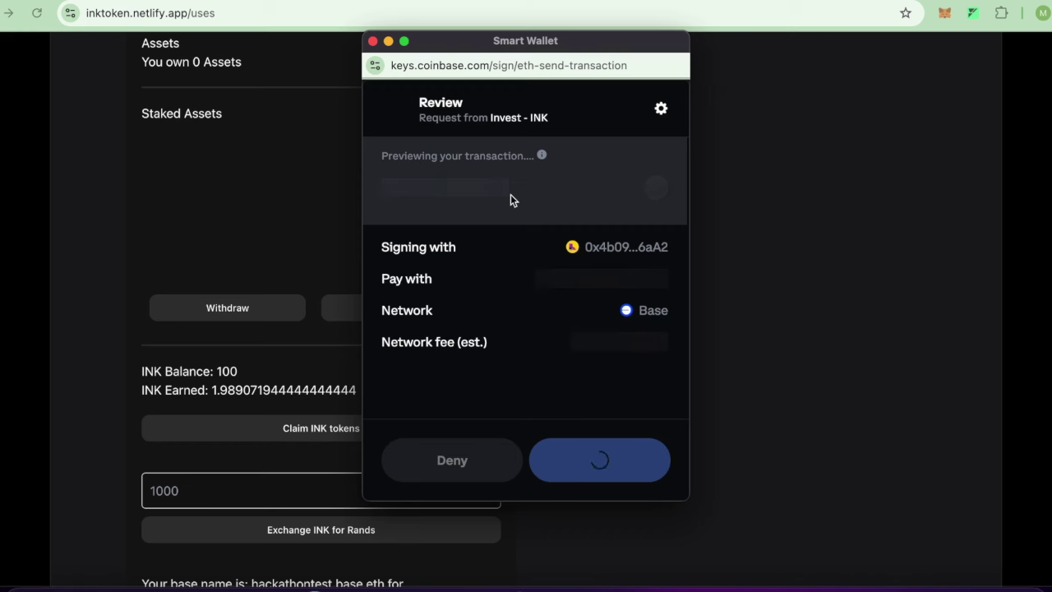
Step: Cancel the pending withdrawal and claim +1.99 INK, raising the INK Balance to about 101.99
click(372, 41)
scroll(548, 235, down, 2)
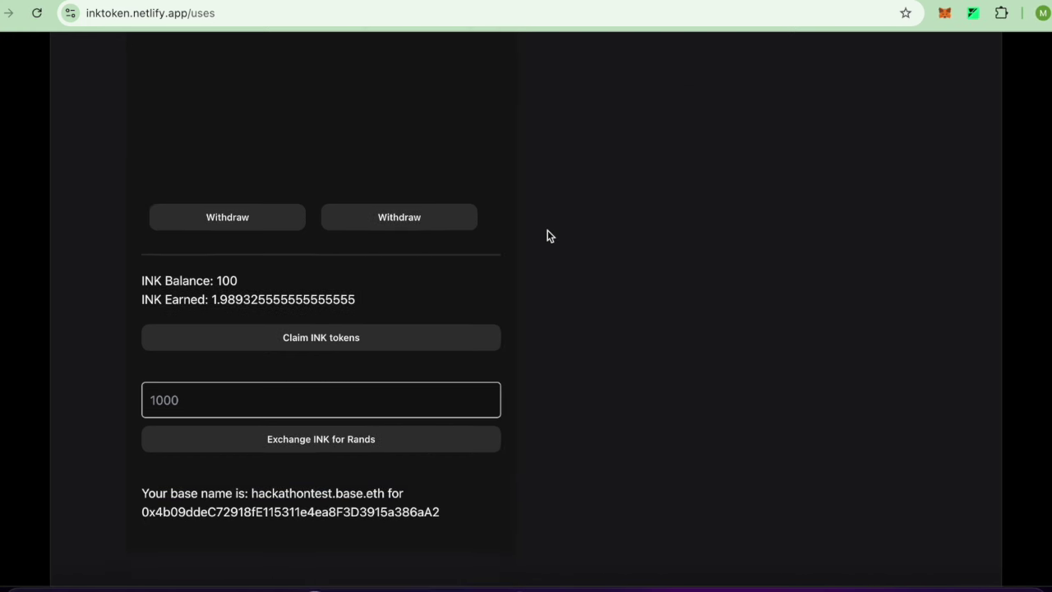
click(309, 331)
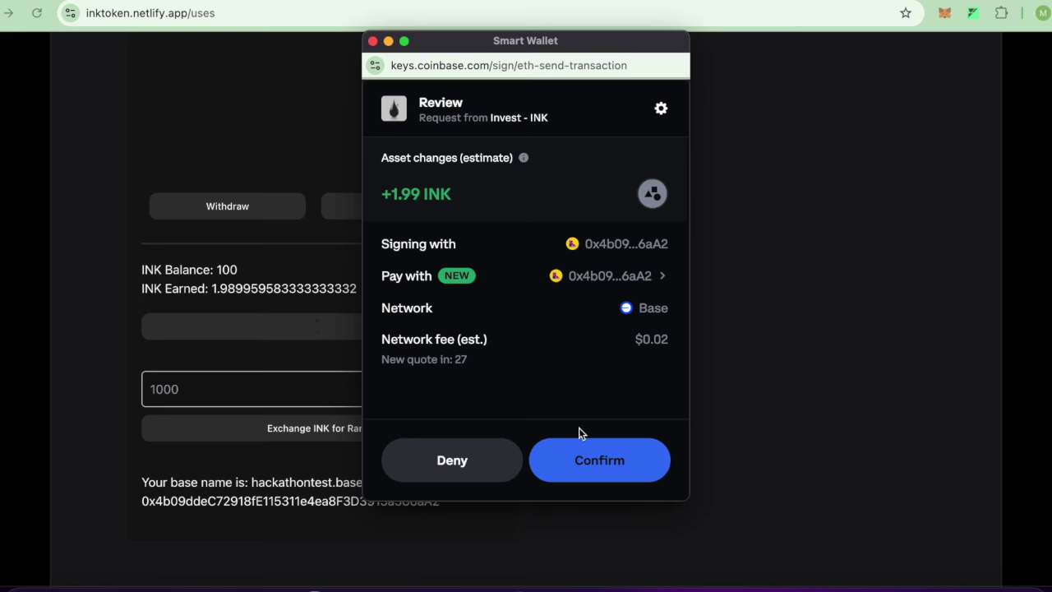
click(572, 463)
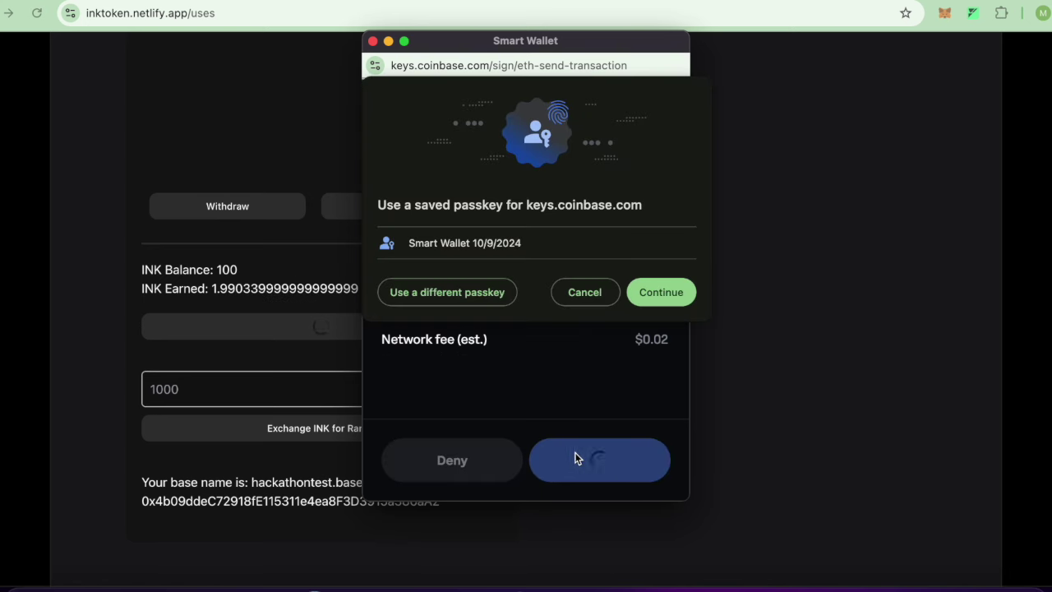
click(664, 301)
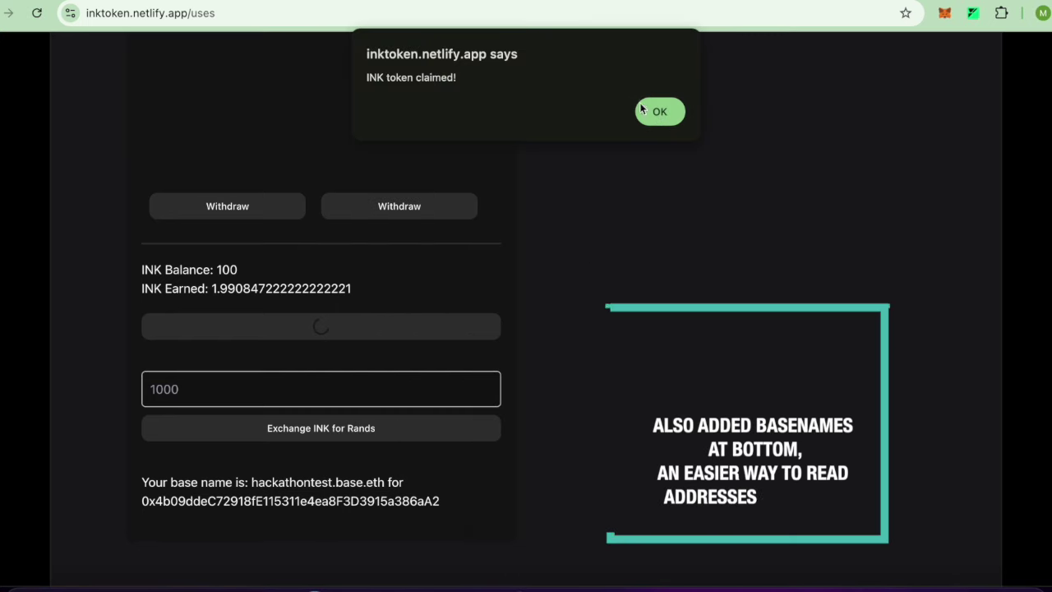
click(645, 105)
drag(212, 288, 361, 288)
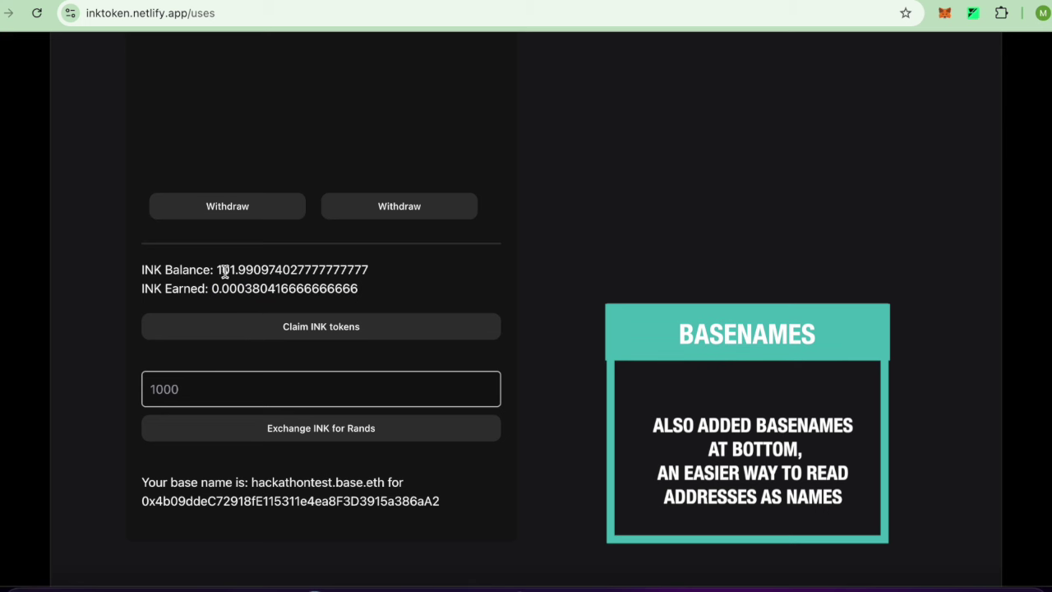
Step: Highlight the INK Balance, then request exchanging 10 INK for rands
drag(375, 271, 212, 271)
click(186, 389)
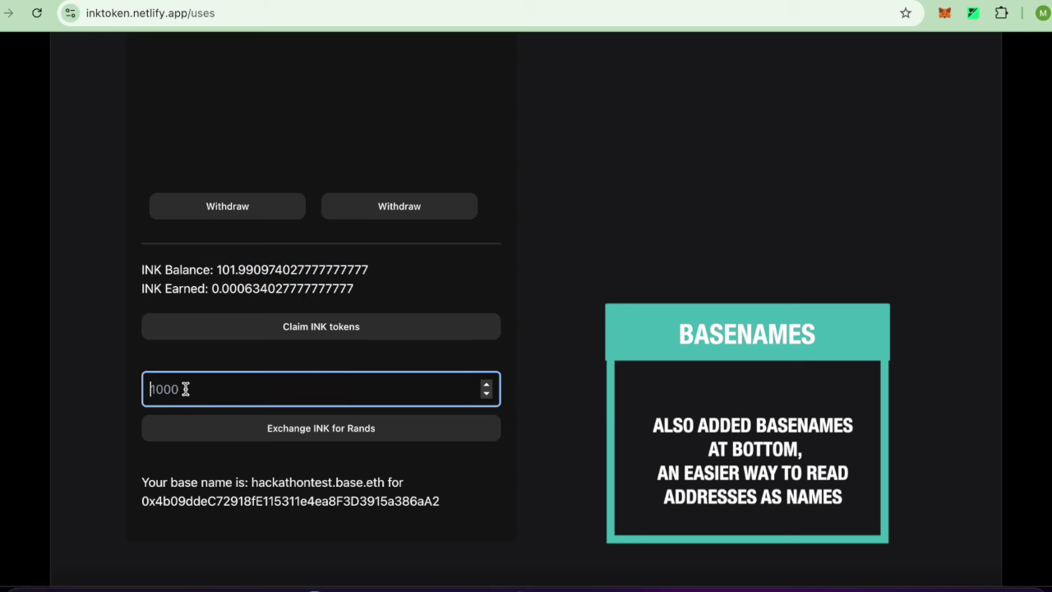
text(10)
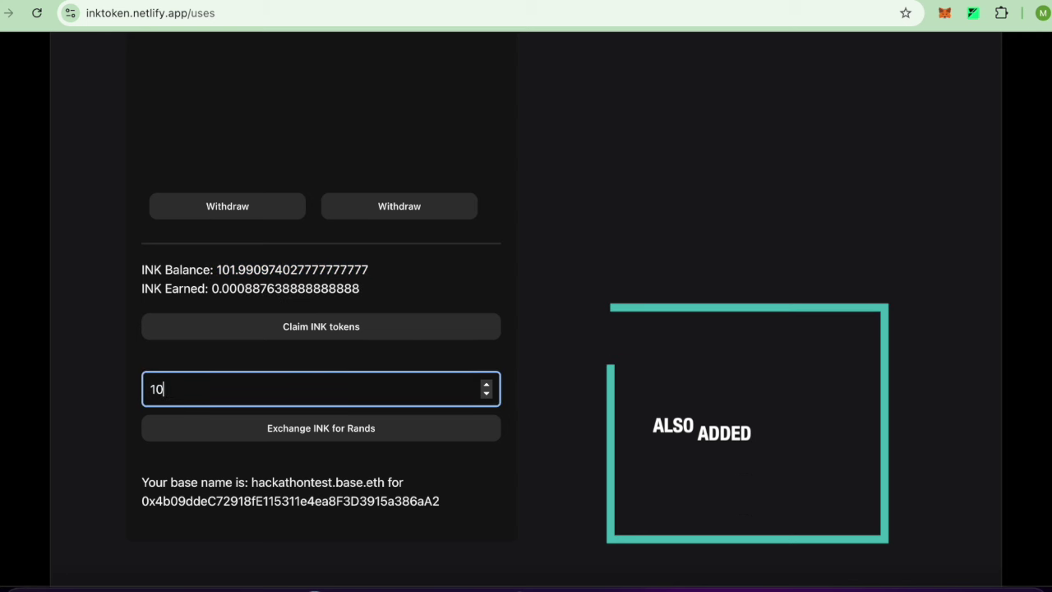
click(258, 433)
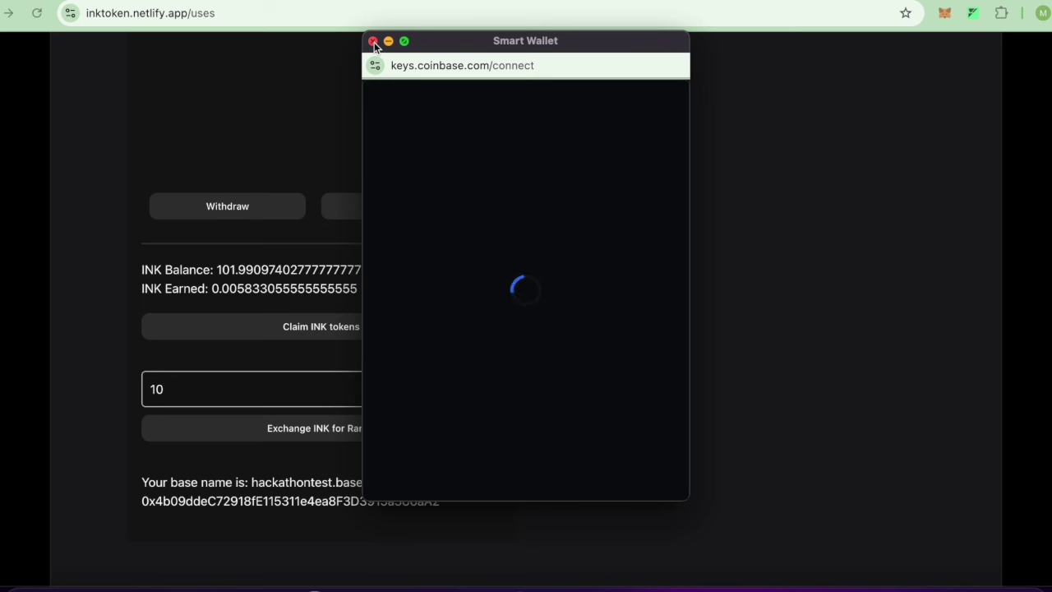
Step: Close the stalled popup, disconnect the Smart Wallet and connect MetaMask instead
click(373, 42)
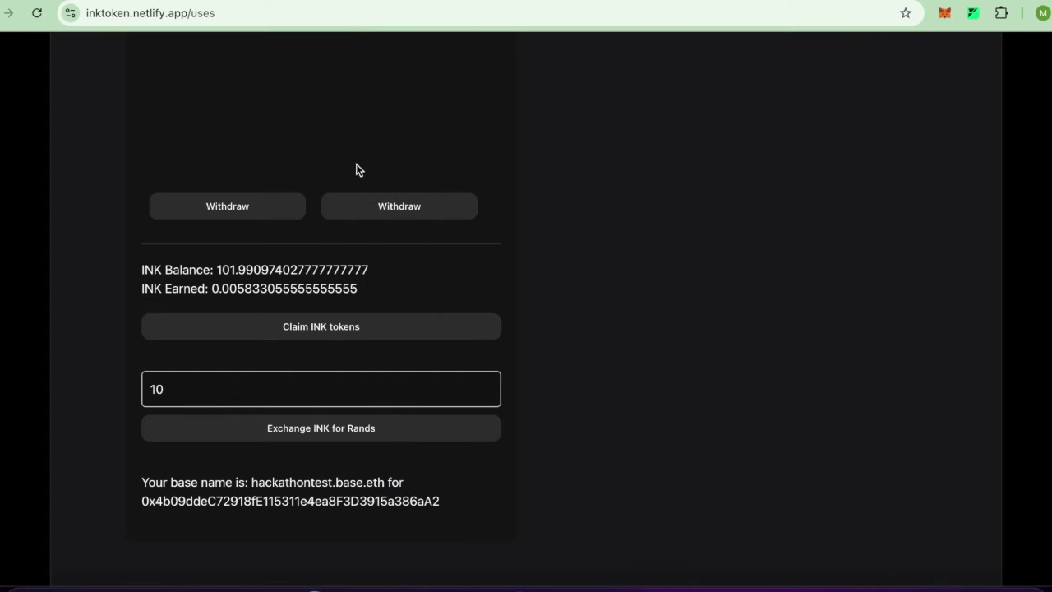
scroll(324, 351, up, 10)
click(301, 222)
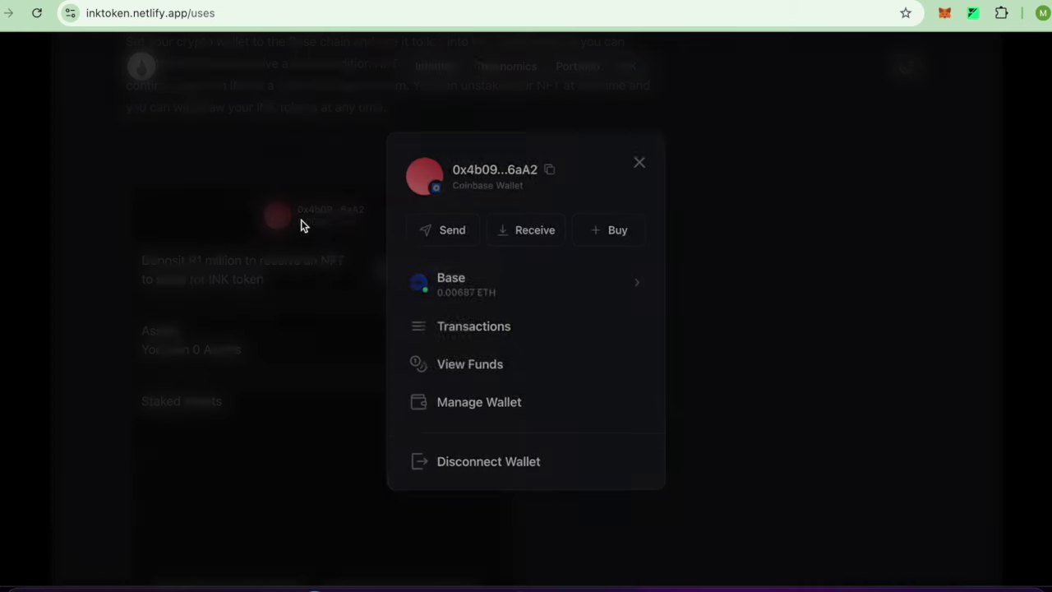
click(444, 468)
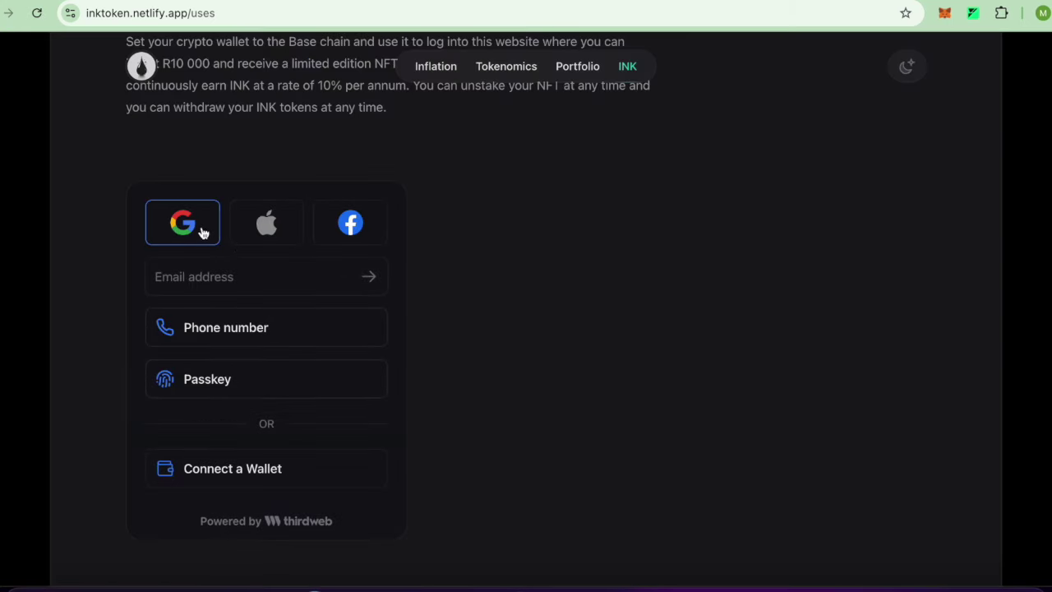
scroll(289, 352, down, 1)
click(235, 433)
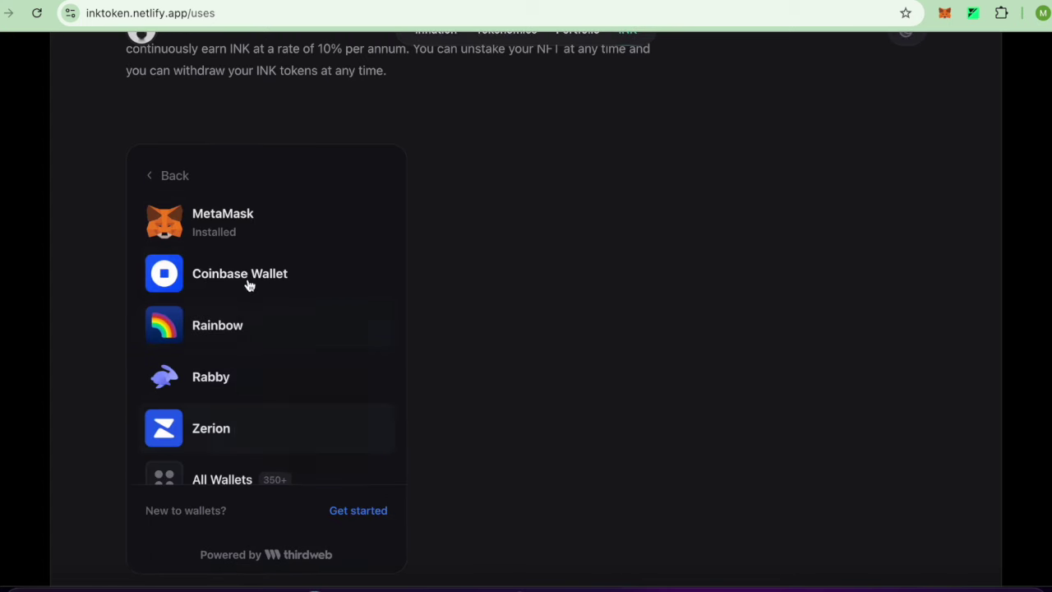
click(231, 227)
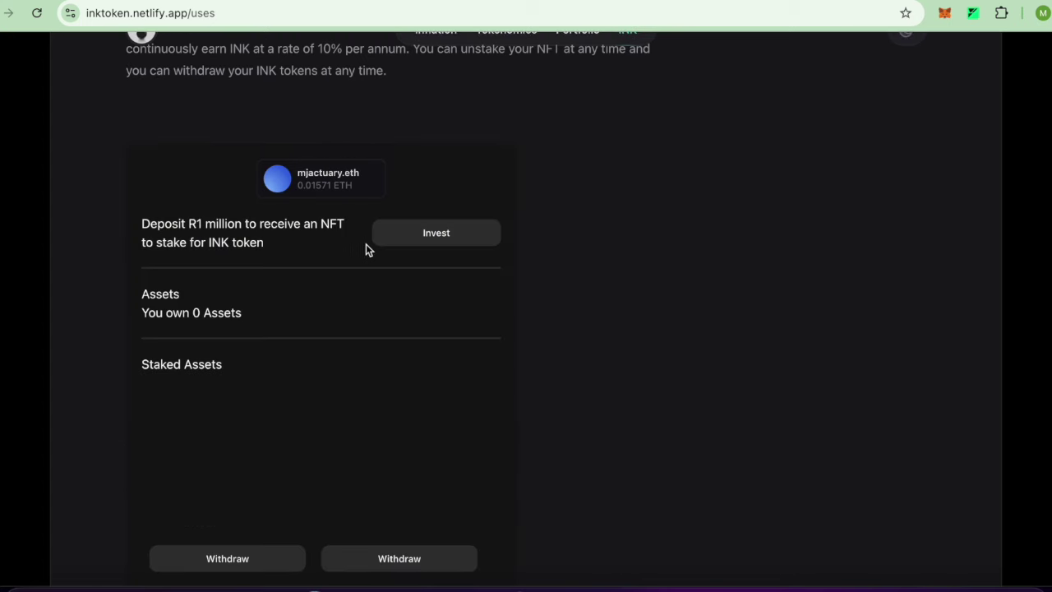
Step: Exchange 10 INK for rands, confirming the swap in MetaMask
scroll(575, 218, down, 1)
scroll(575, 212, down, 4)
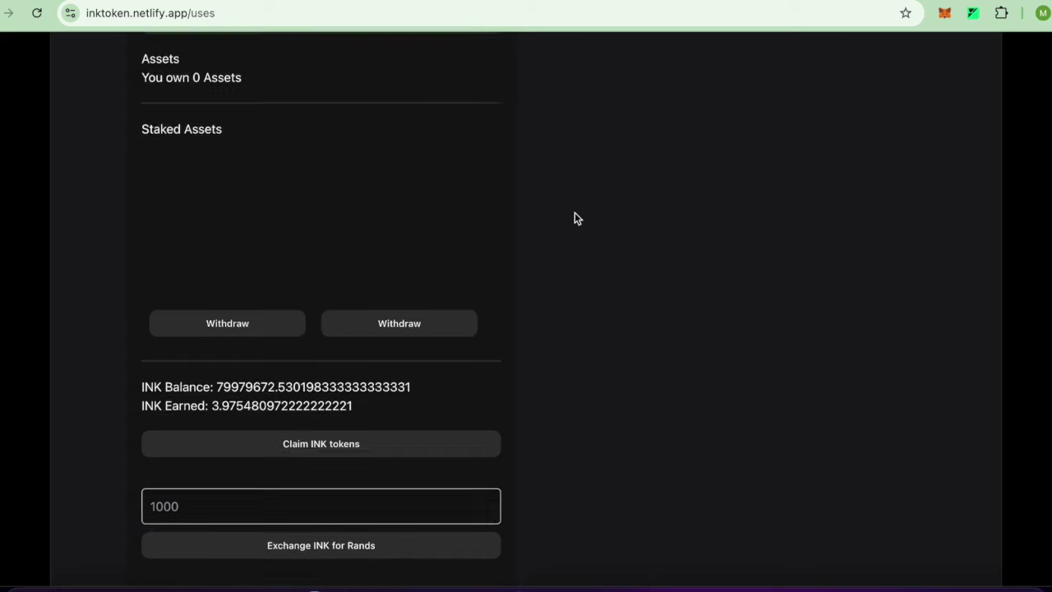
click(183, 447)
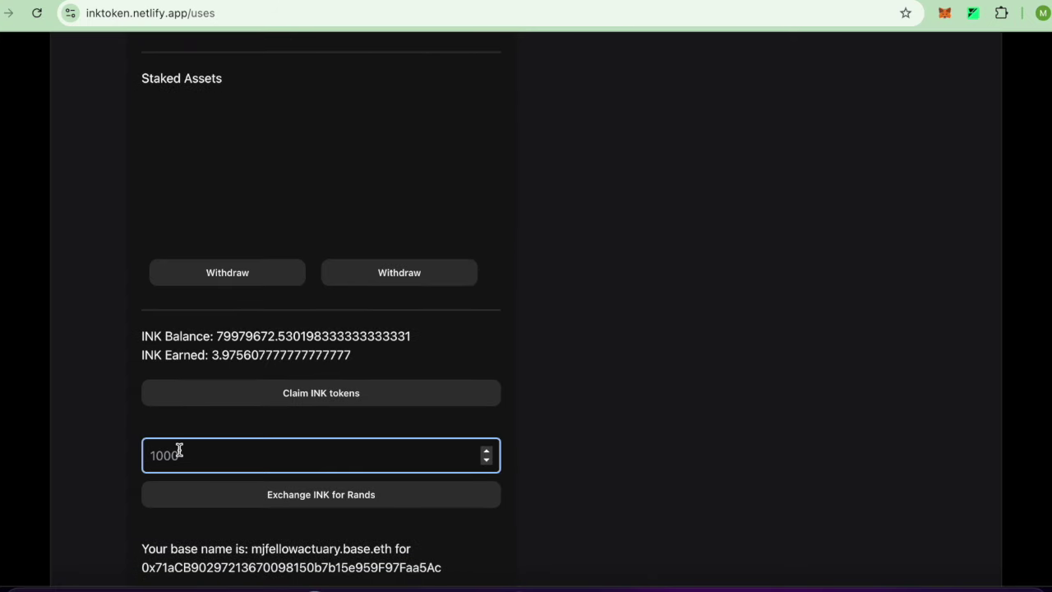
text(10)
click(273, 495)
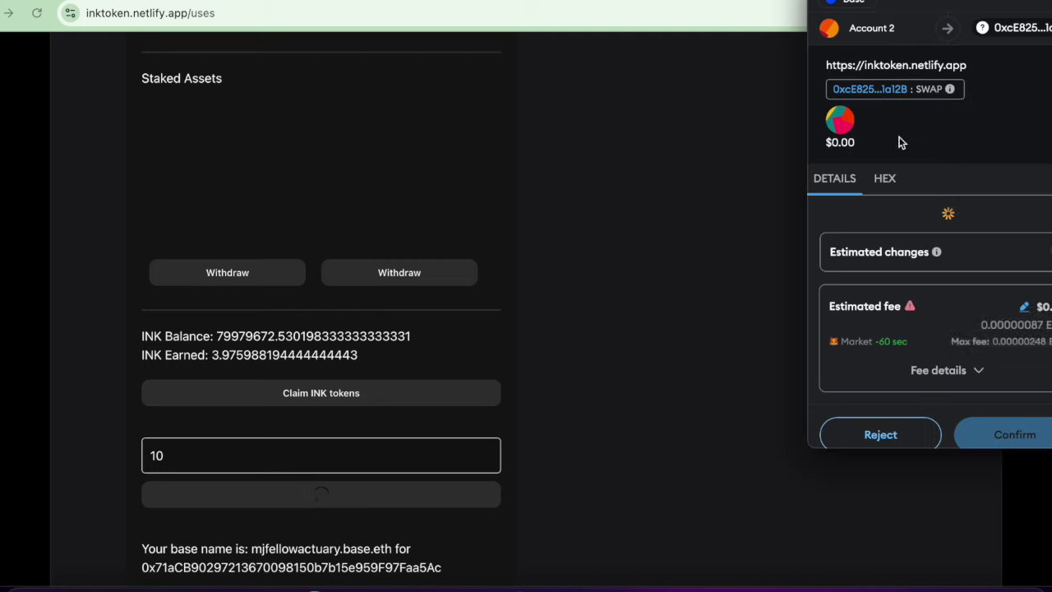
drag(927, 0, 575, 48)
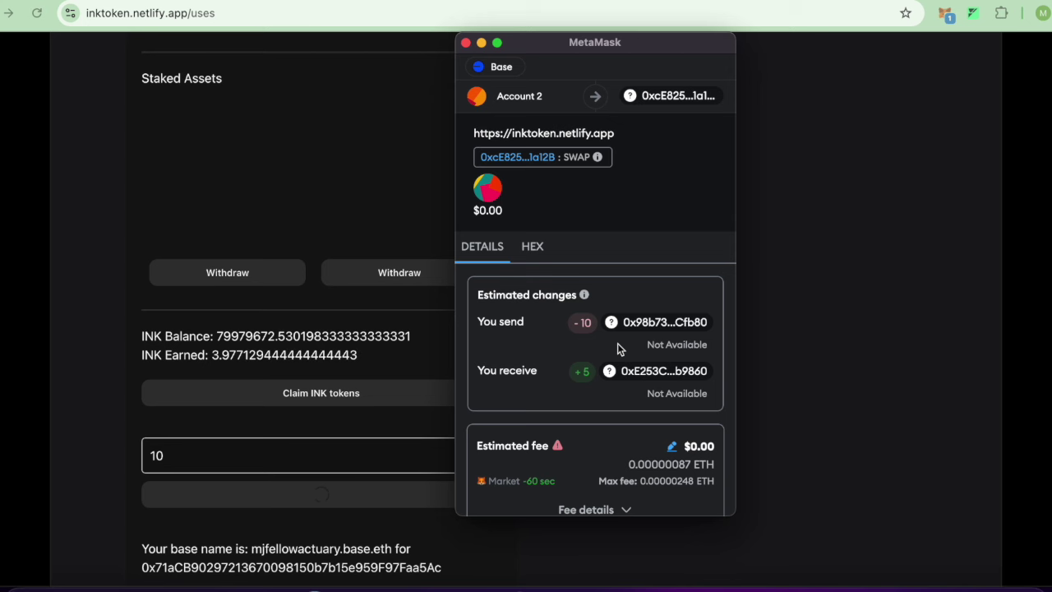
scroll(657, 317, down, 2)
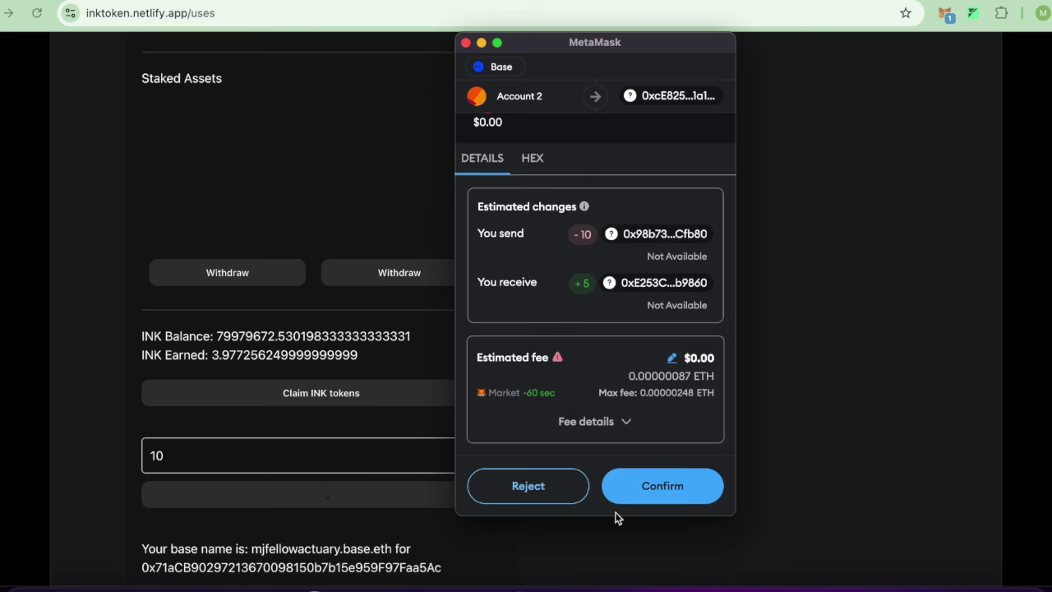
click(658, 482)
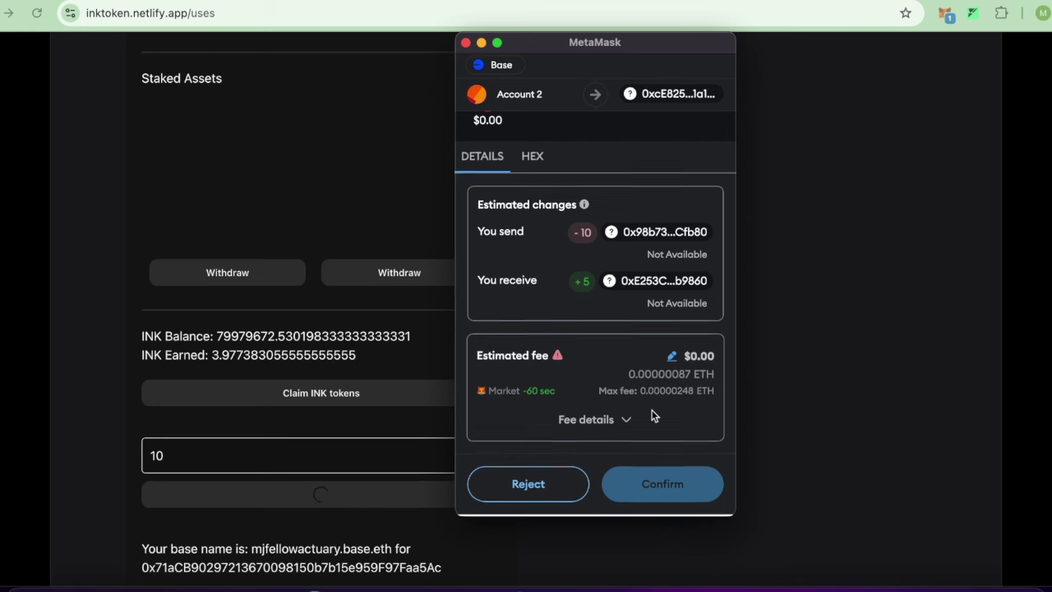
click(630, 496)
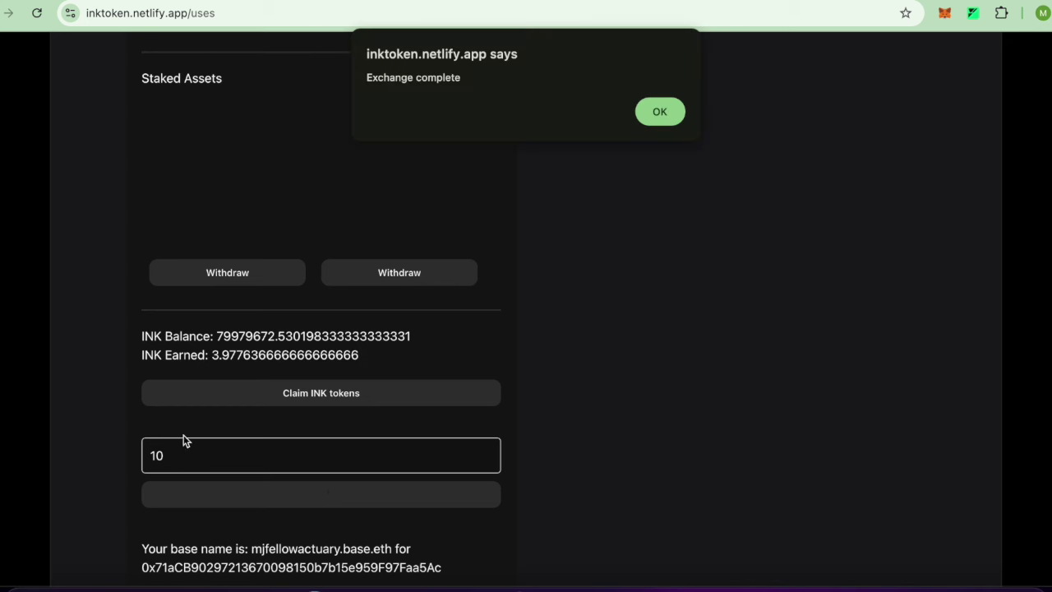
click(659, 112)
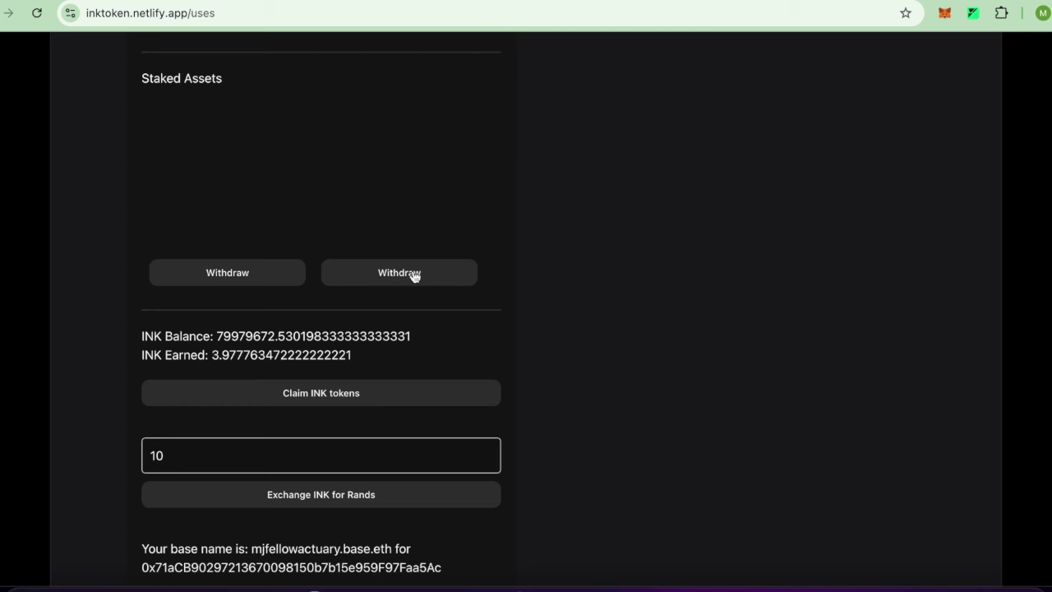
click(944, 13)
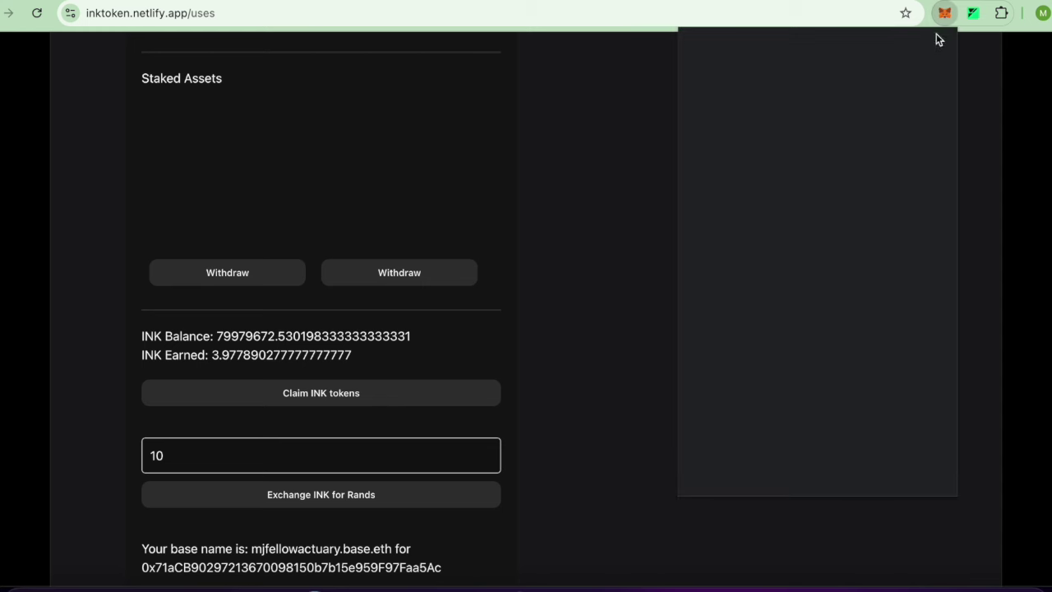
click(728, 283)
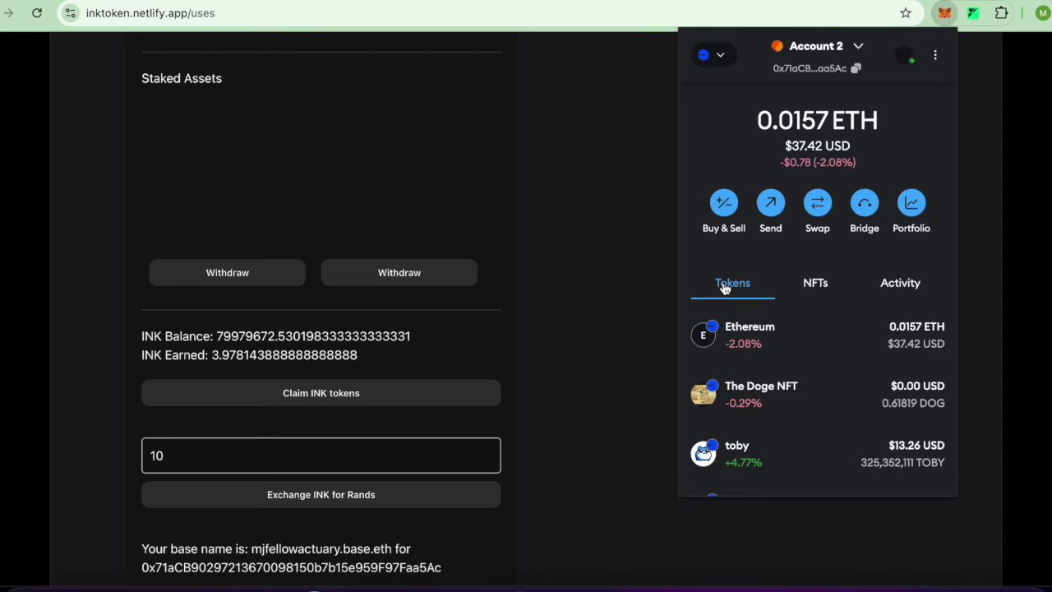
scroll(739, 355, down, 2)
scroll(754, 355, down, 2)
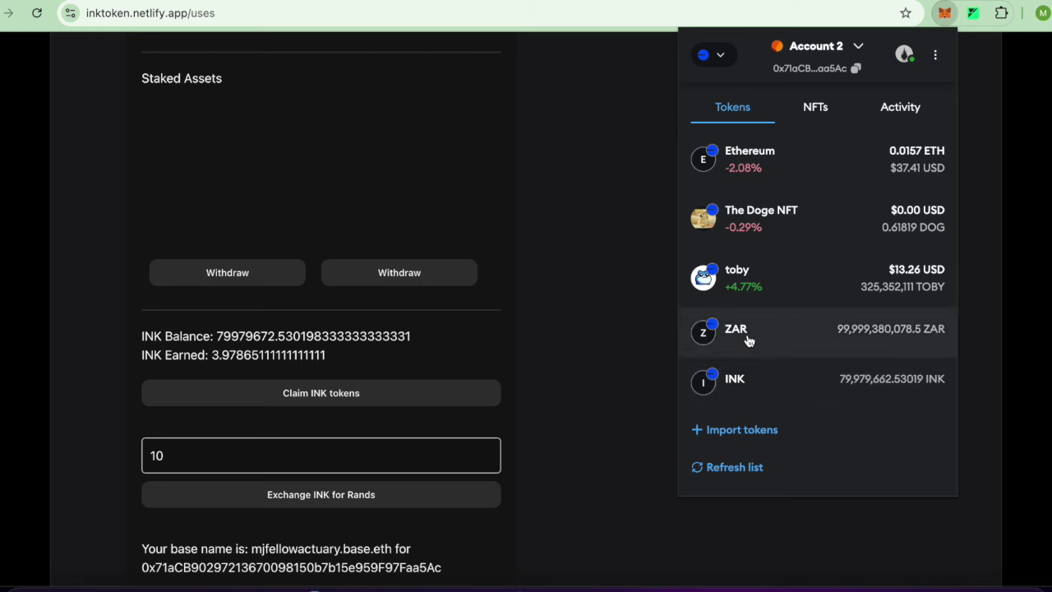
click(491, 214)
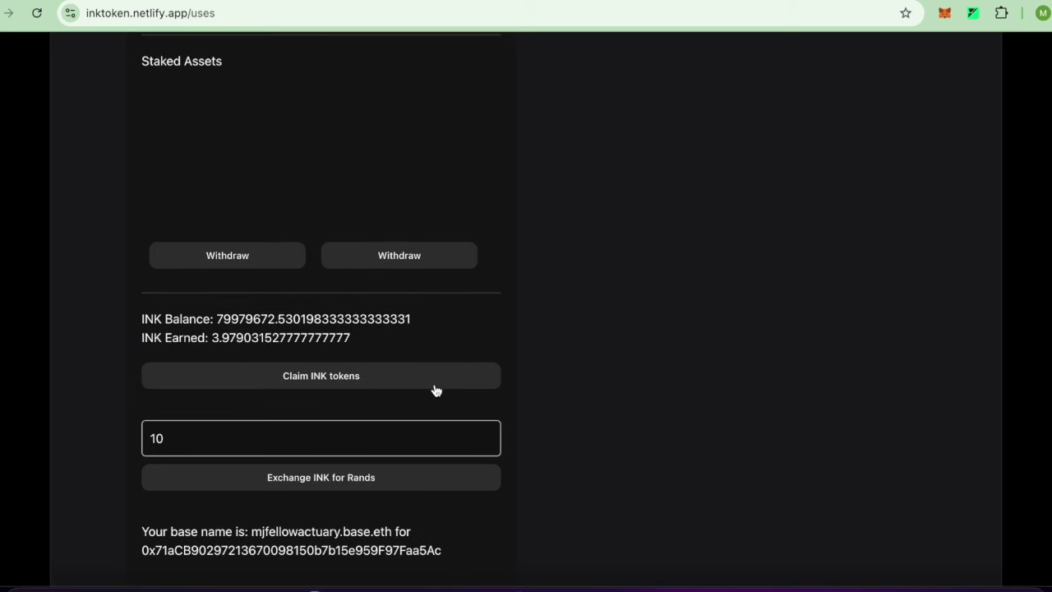
Step: Select the 'Deposit R1 million' sentence offering an NFT to stake for INK
scroll(436, 391, up, 4)
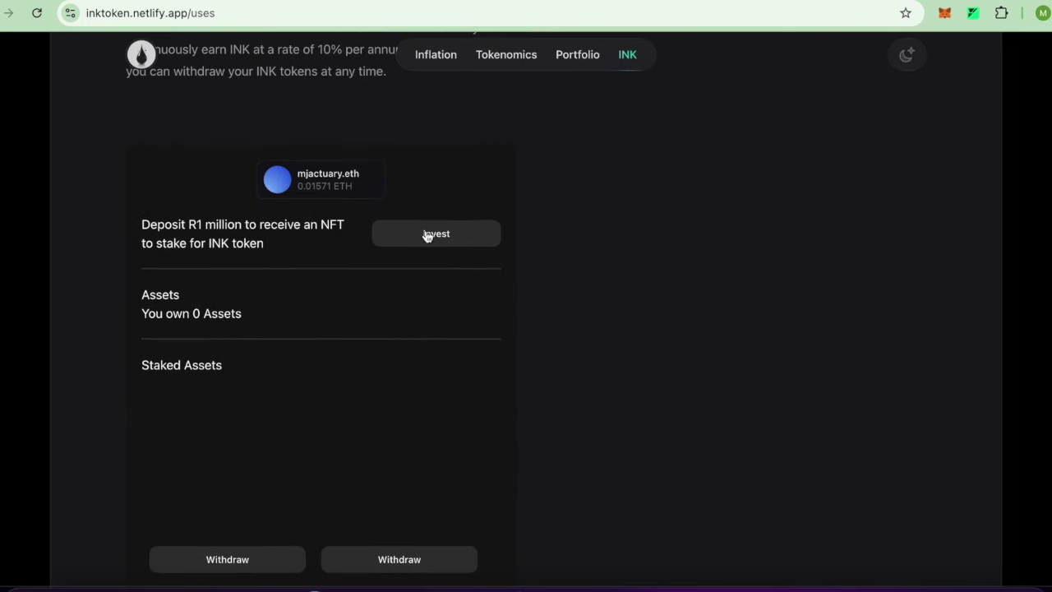
scroll(426, 249, down, 1)
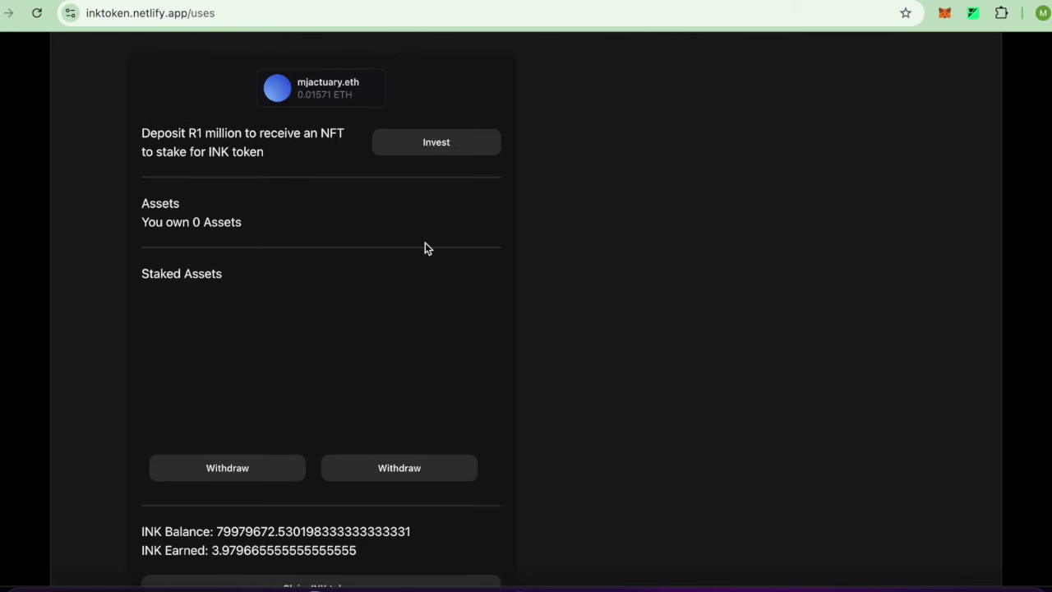
scroll(425, 247, down, 3)
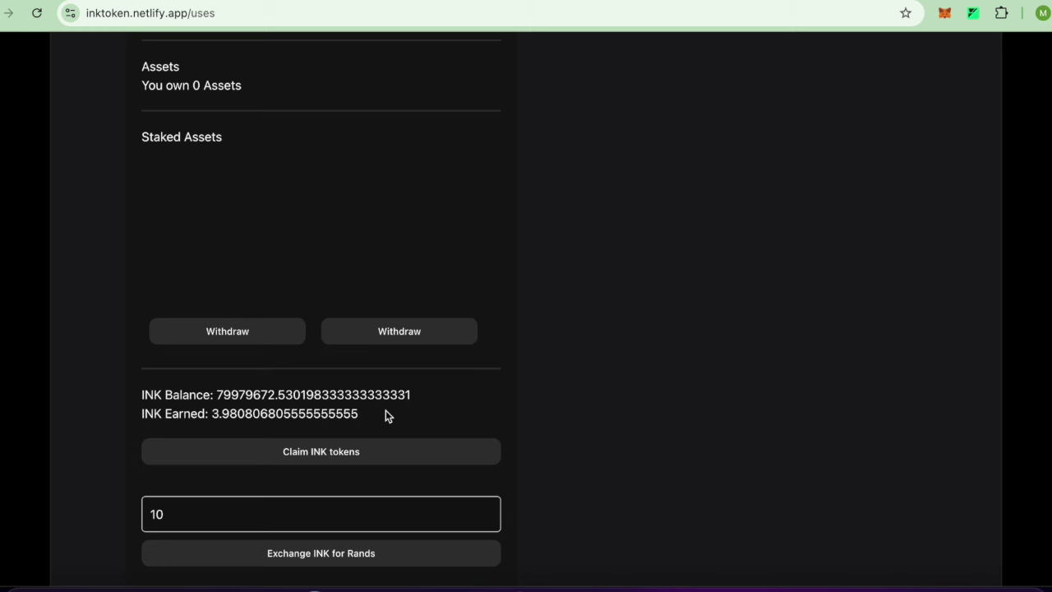
scroll(385, 411, up, 5)
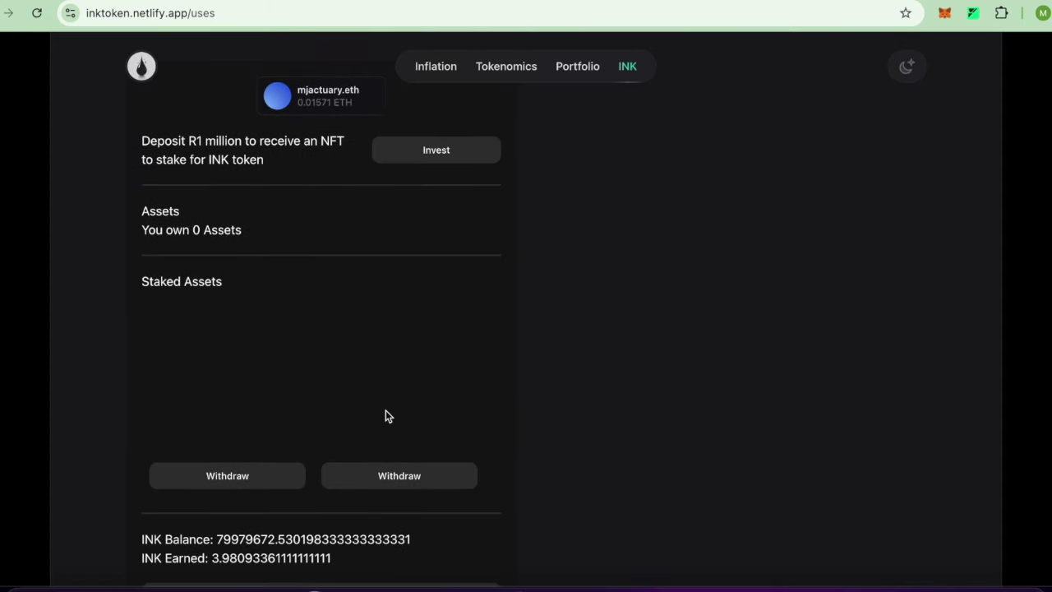
scroll(386, 411, up, 3)
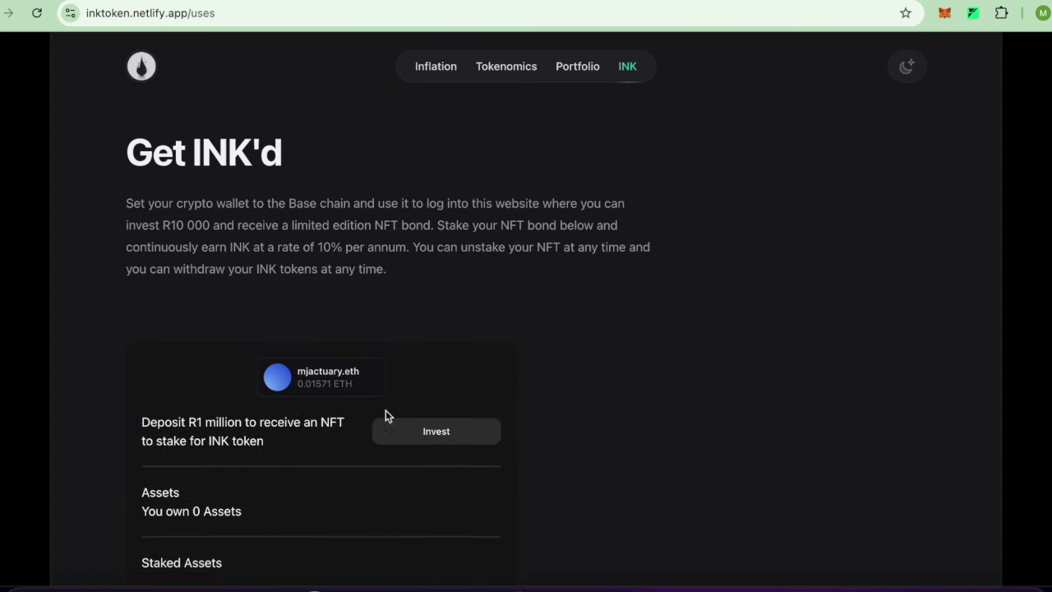
scroll(386, 411, down, 2)
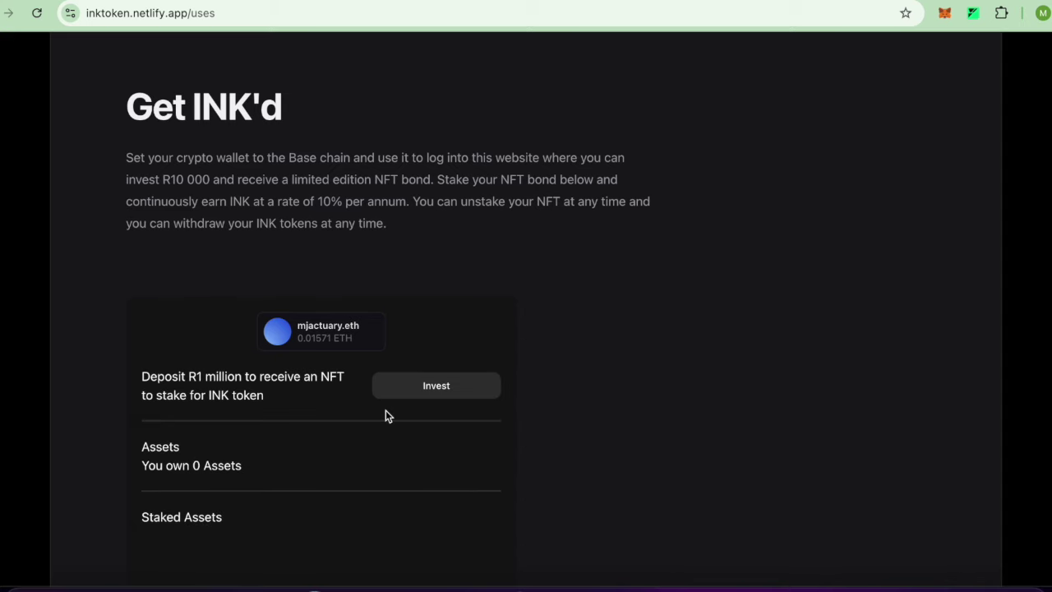
scroll(386, 410, down, 1)
scroll(385, 410, down, 2)
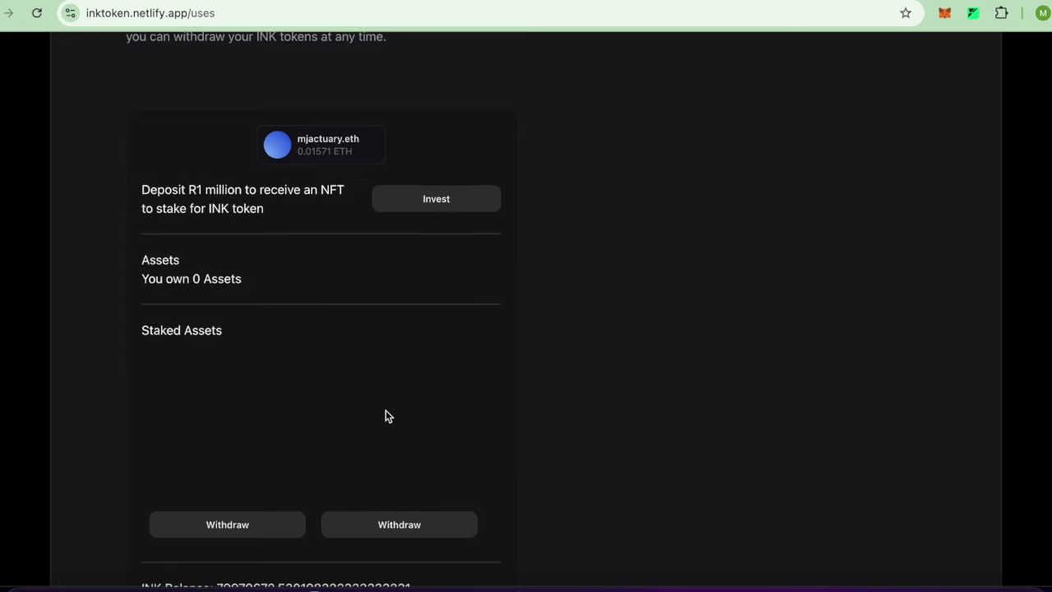
scroll(388, 416, up, 4)
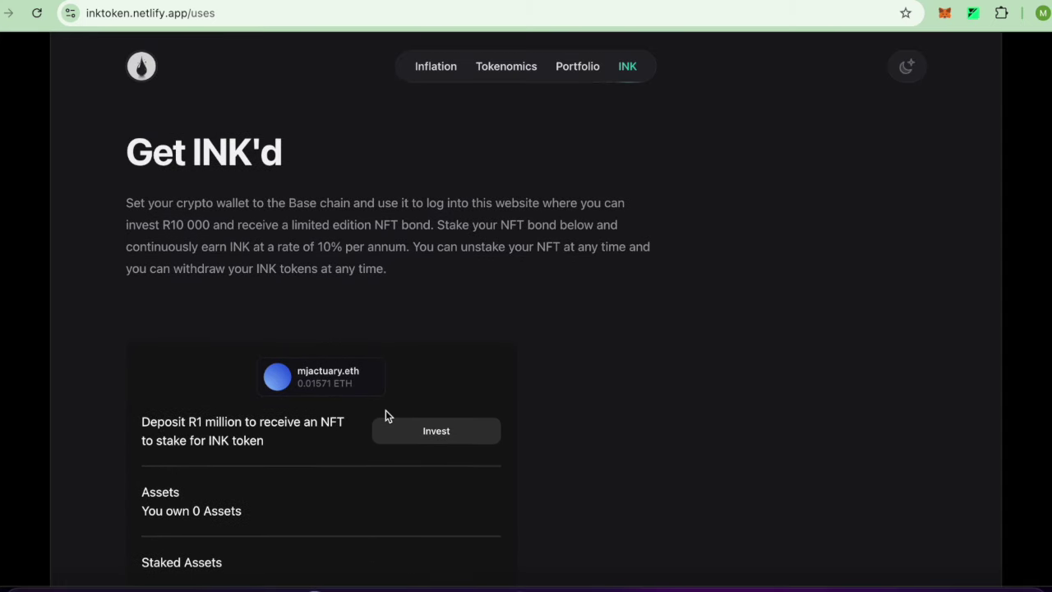
scroll(385, 413, up, 2)
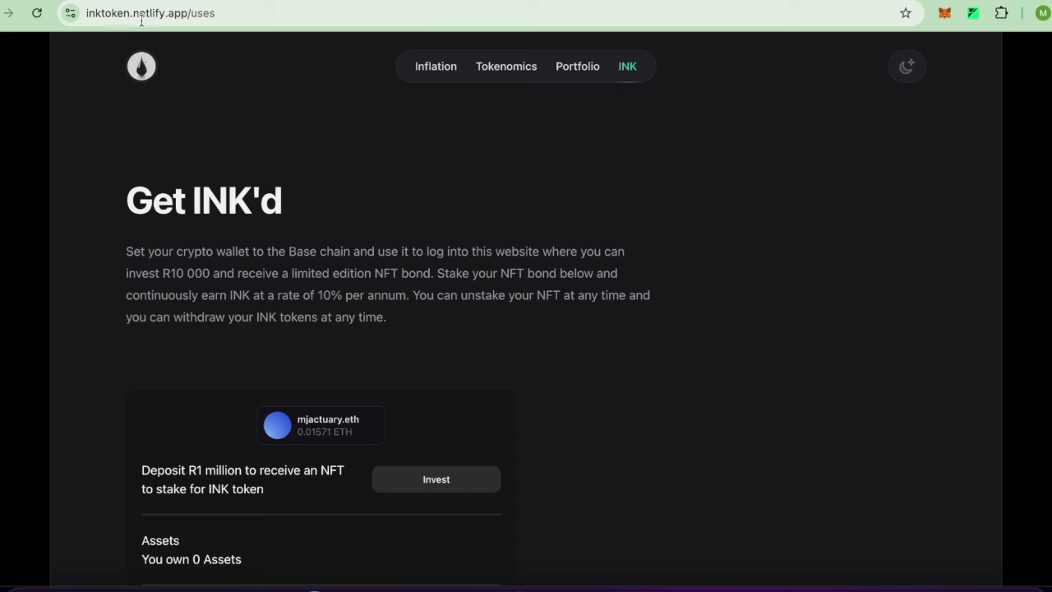
scroll(310, 291, down, 2)
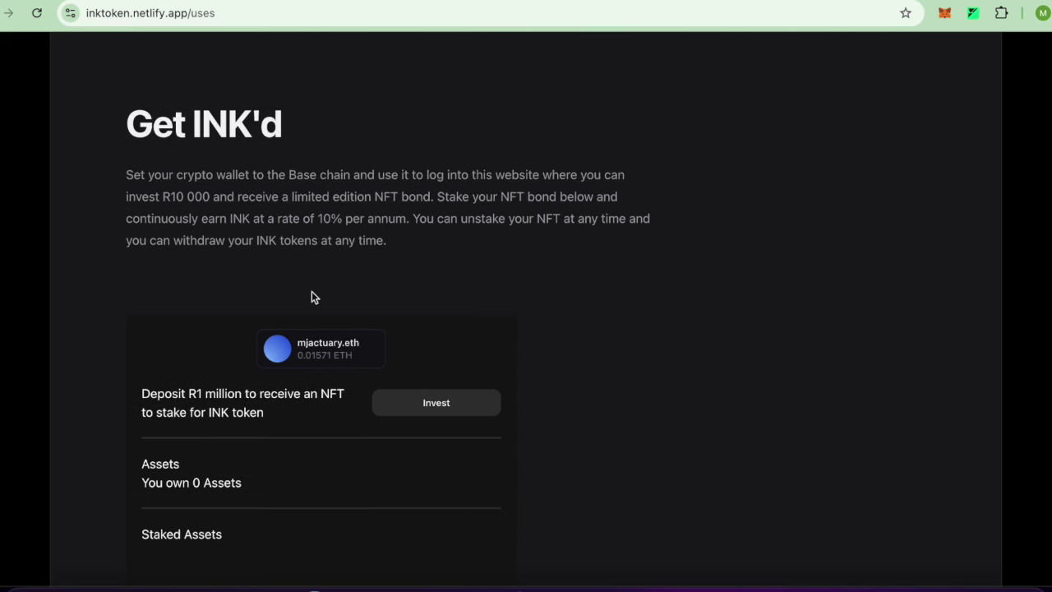
mouse_move(148, 399)
mouse_down()
mouse_move(223, 394)
mouse_move(273, 417)
mouse_up()
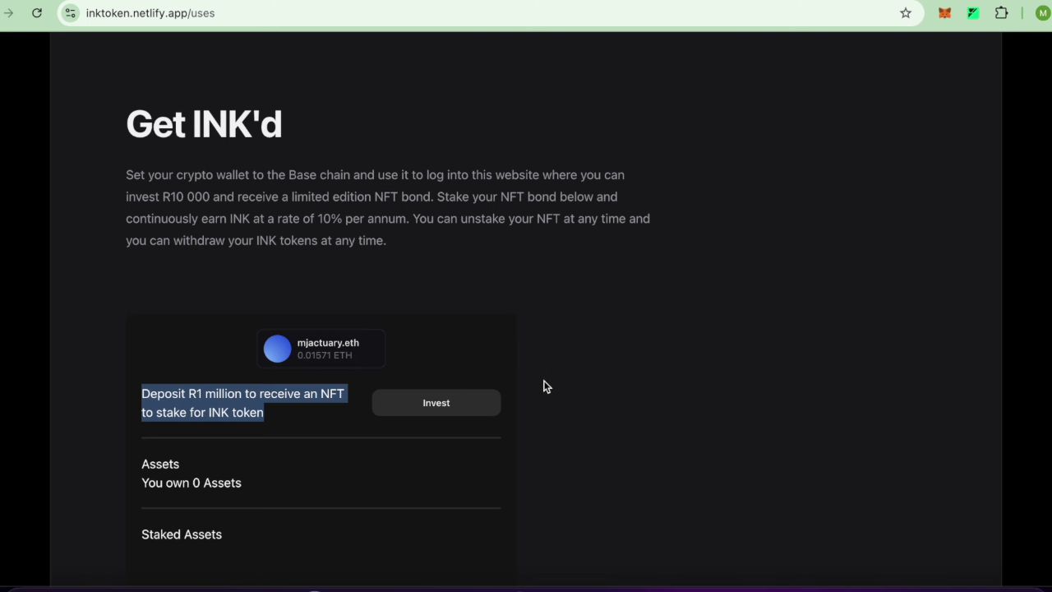
scroll(590, 311, down, 2)
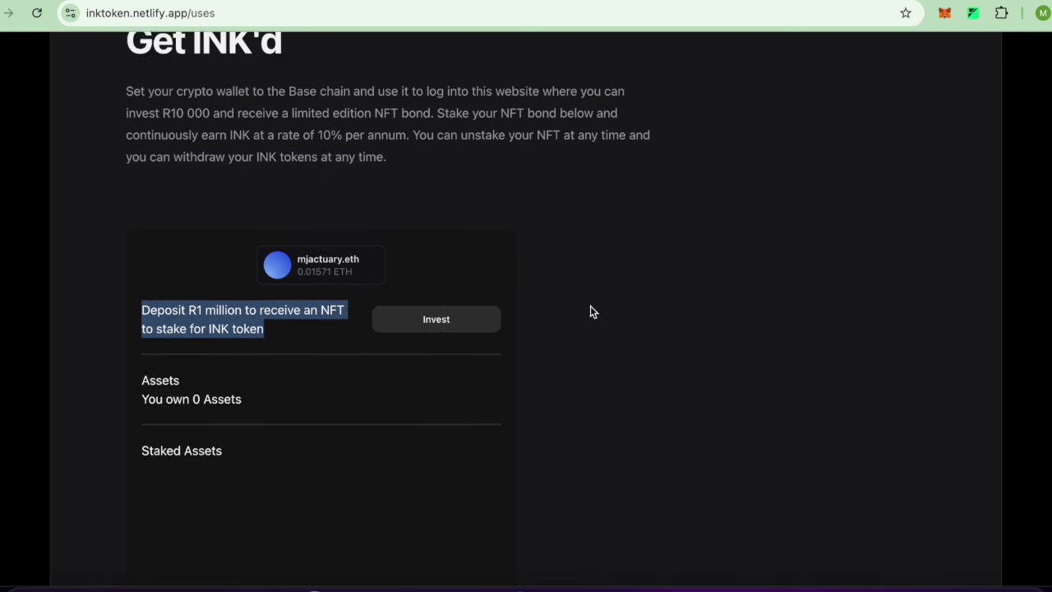
scroll(590, 311, up, 3)
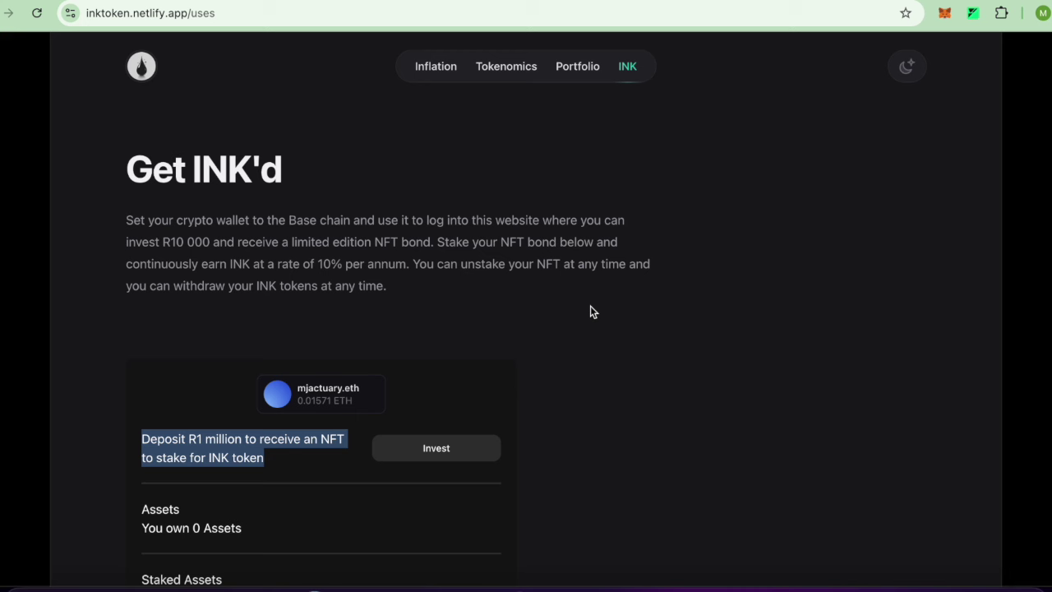